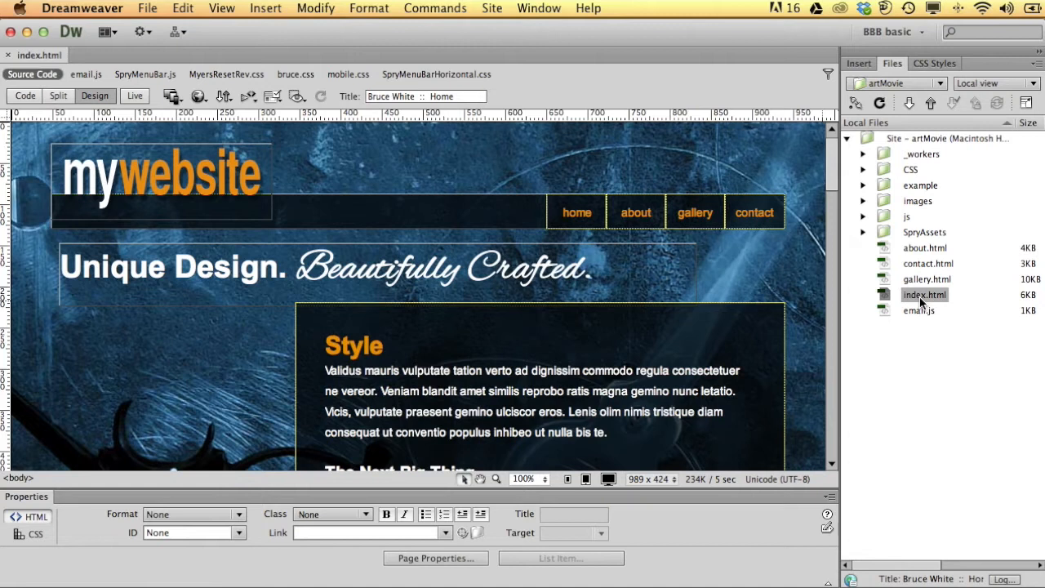
Delete everything in index.html from the "about page" divider below the Even Better paragraph through the contact form text at the end.
{"action": "scroll", "coordinate": [674, 372], "scroll_direction": "down", "scroll_amount": 5}
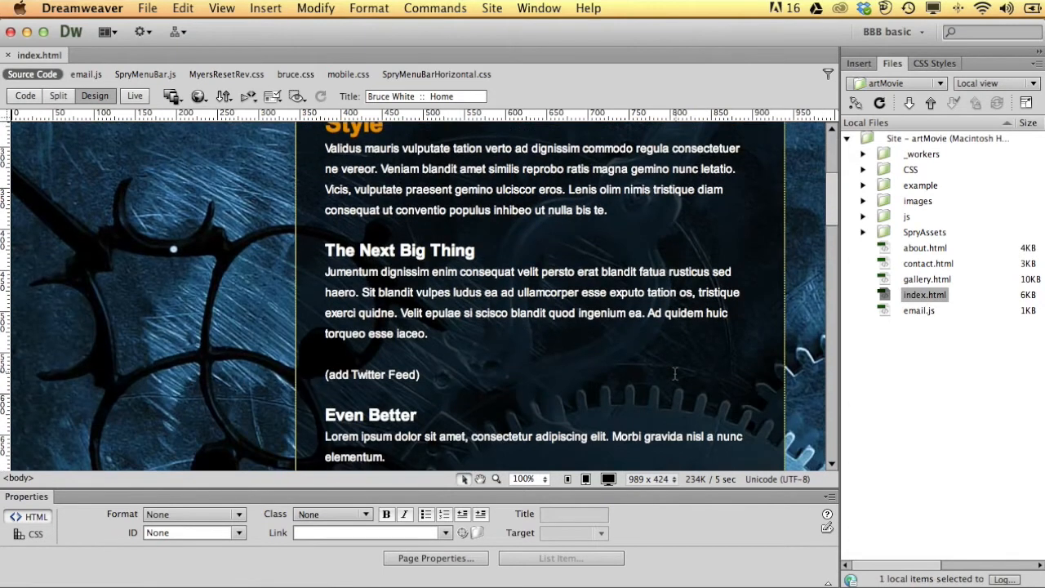
{"action": "scroll", "coordinate": [539, 359], "scroll_direction": "up", "scroll_amount": 3}
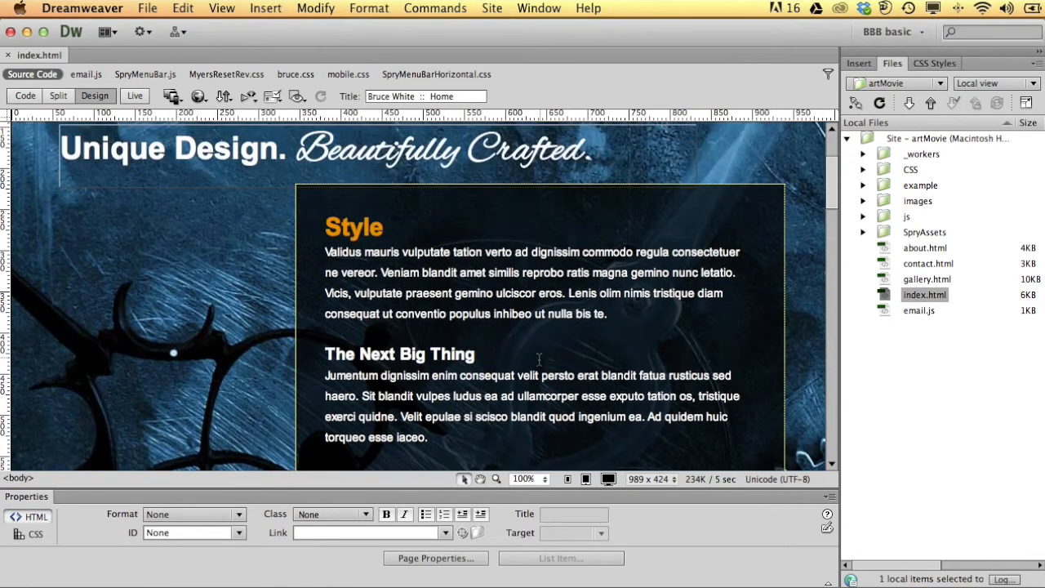
{"action": "scroll", "coordinate": [539, 360], "scroll_direction": "down", "scroll_amount": 5}
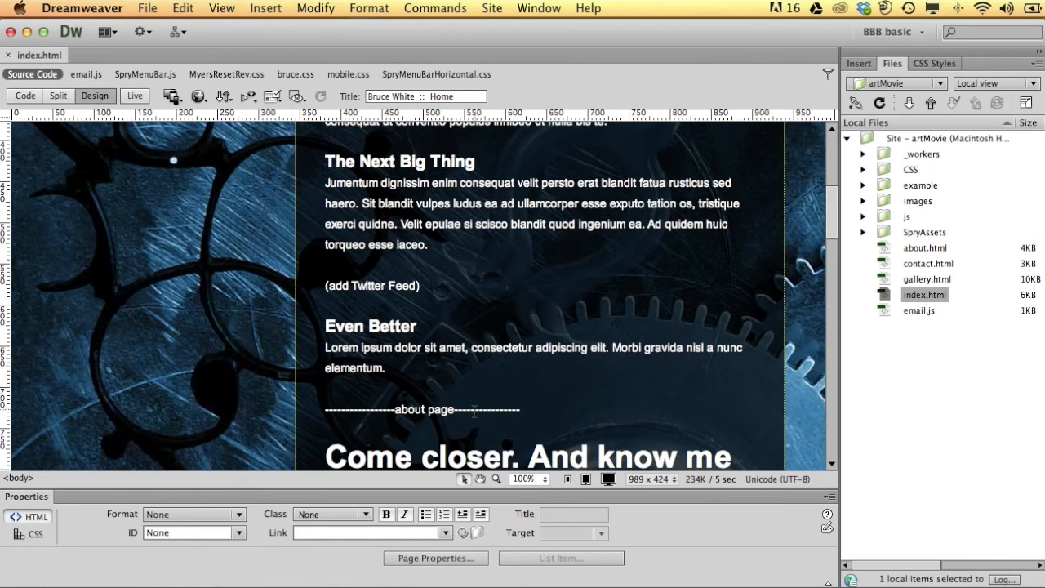
{"action": "left_click", "coordinate": [326, 388]}
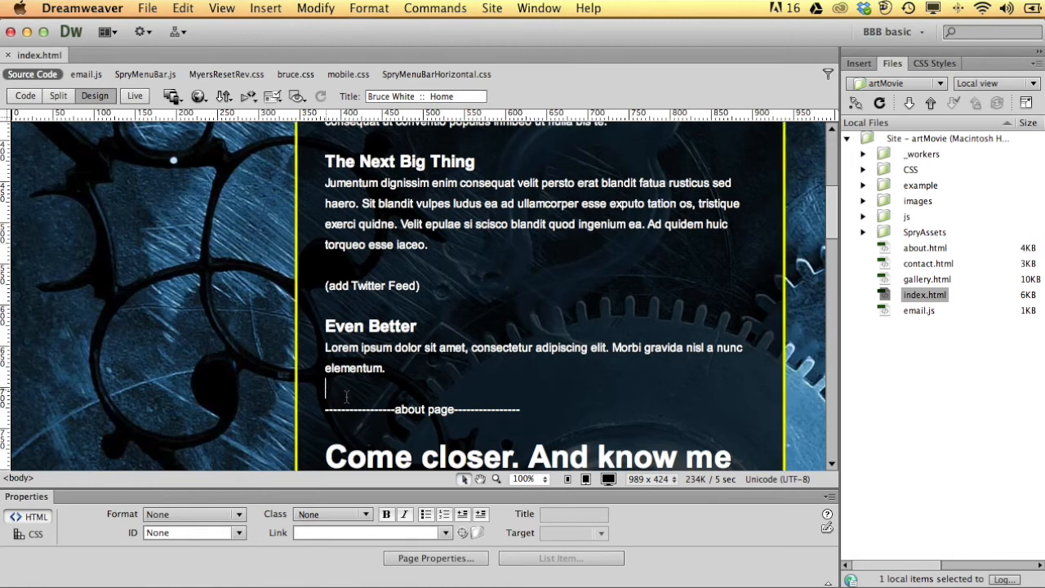
{"action": "scroll", "coordinate": [376, 398], "scroll_direction": "down", "scroll_amount": 1}
{"action": "left_click_drag", "start_coordinate": [376, 397], "coordinate": [790, 584]}
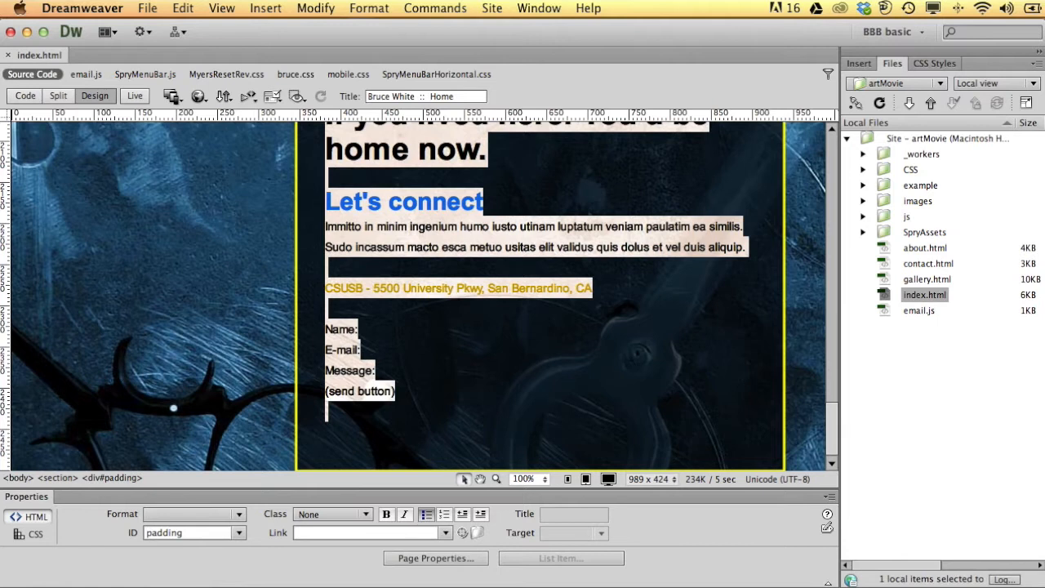
{"action": "key", "text": "BackSpace"}
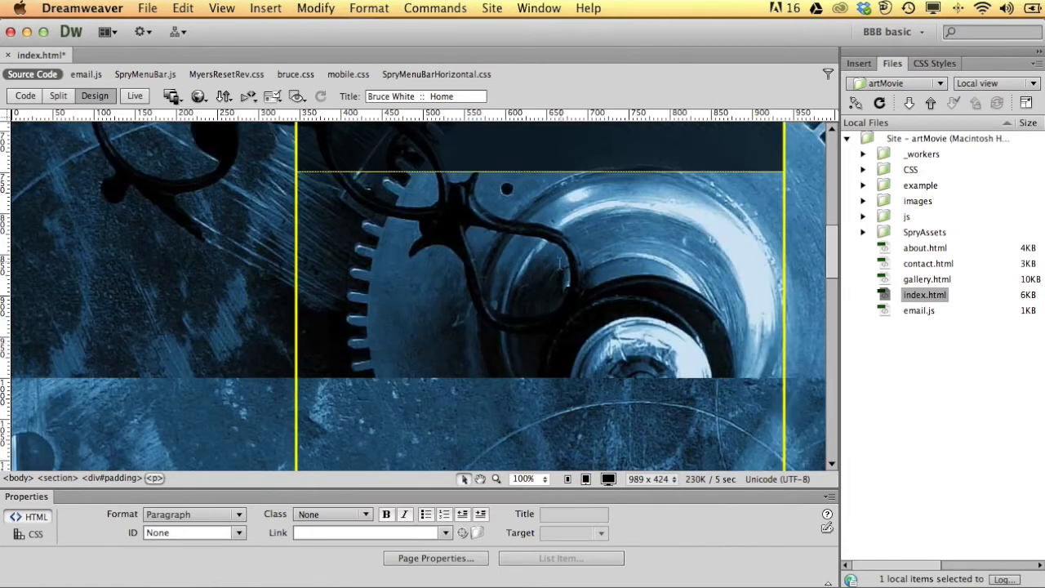
Select the "(add Twitter Feed)" placeholder text under The Next Big Thing section.
{"action": "scroll", "coordinate": [559, 263], "scroll_direction": "up", "scroll_amount": 5}
{"action": "scroll", "coordinate": [559, 263], "scroll_direction": "up", "scroll_amount": 2}
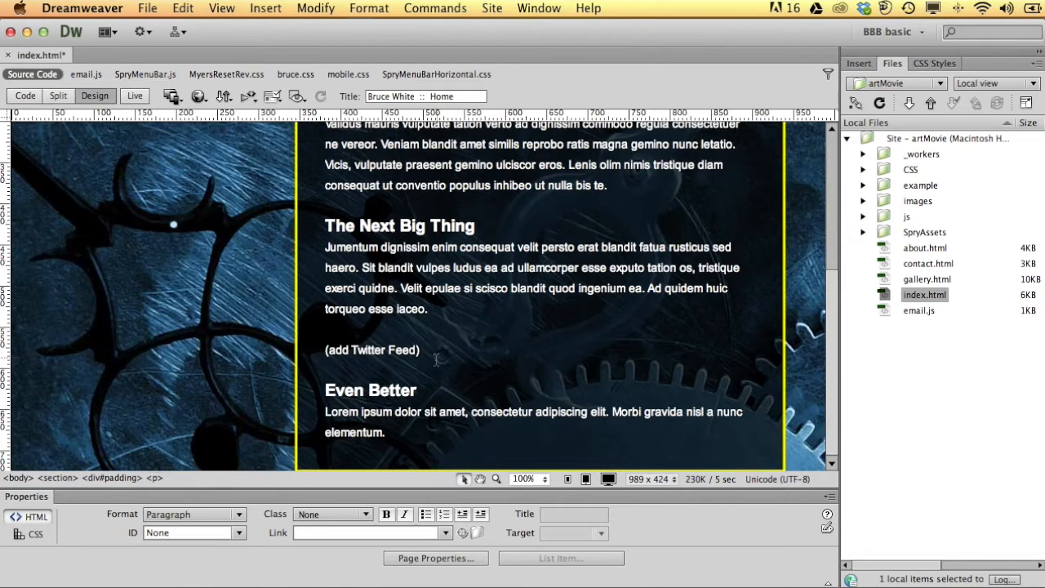
{"action": "left_click_drag", "start_coordinate": [434, 355], "coordinate": [299, 350]}
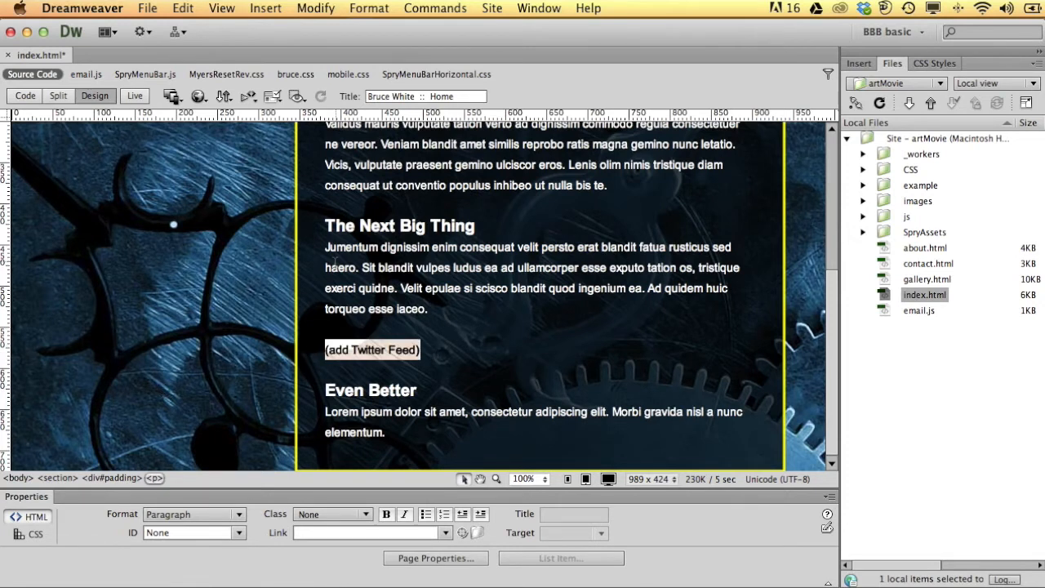
{"action": "scroll", "coordinate": [333, 261], "scroll_direction": "up", "scroll_amount": 1}
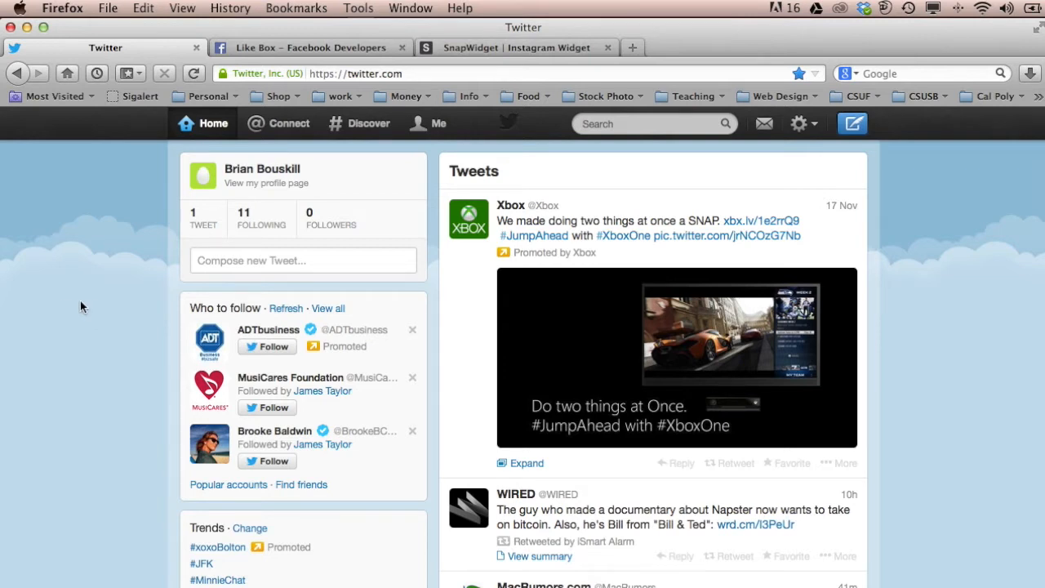
Switch to Twitter in Firefox and start creating a new user timeline widget from the account's widget settings.
{"action": "left_click", "coordinate": [804, 125]}
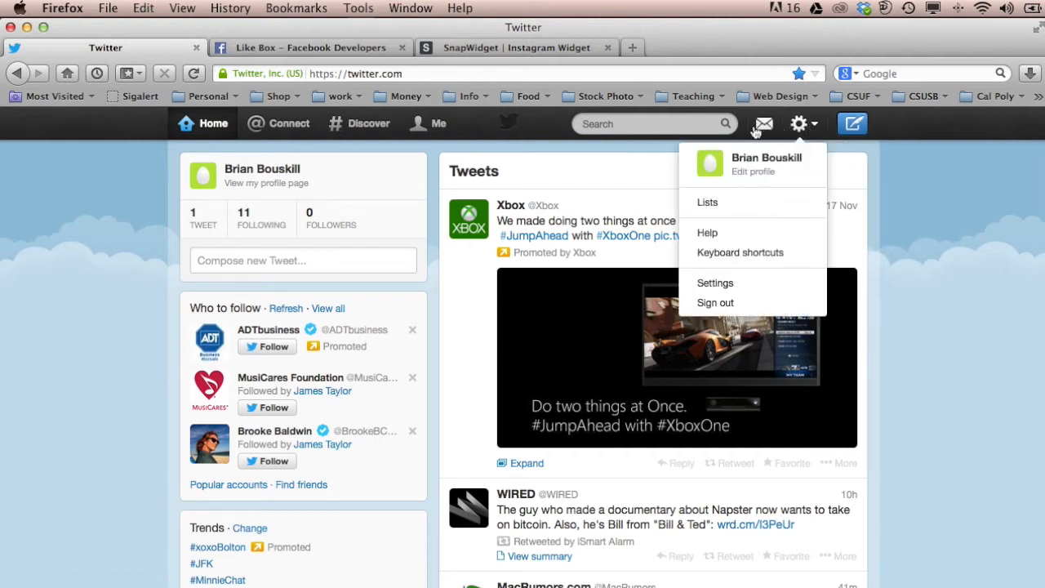
{"action": "left_click", "coordinate": [803, 163]}
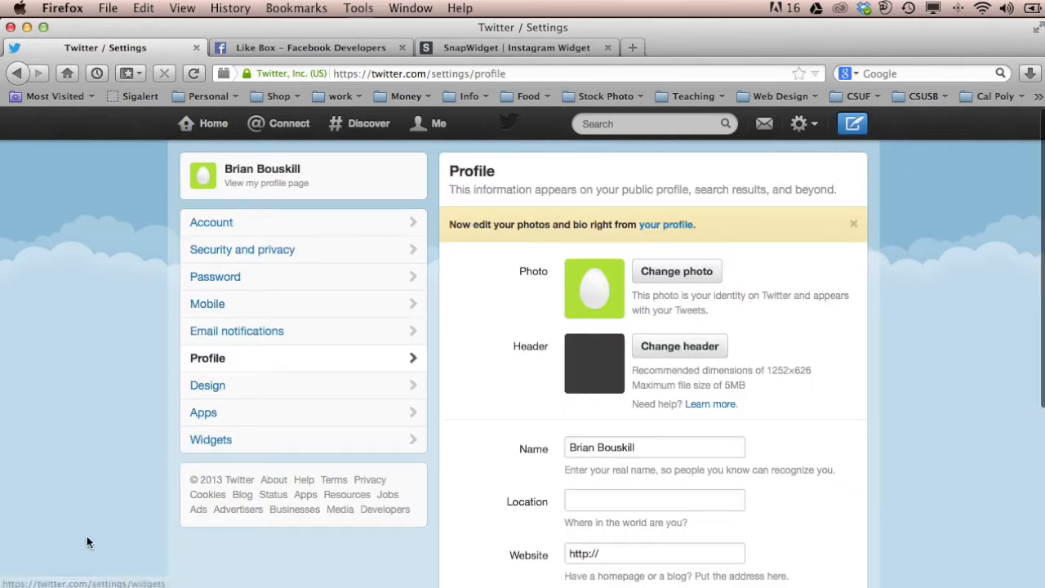
{"action": "left_click", "coordinate": [280, 447]}
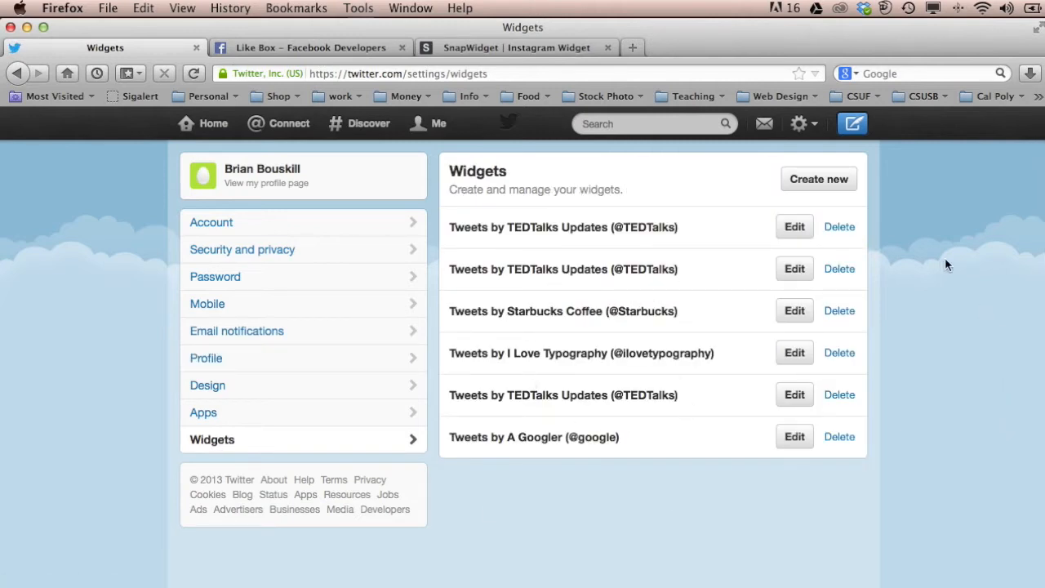
{"action": "left_click", "coordinate": [808, 185]}
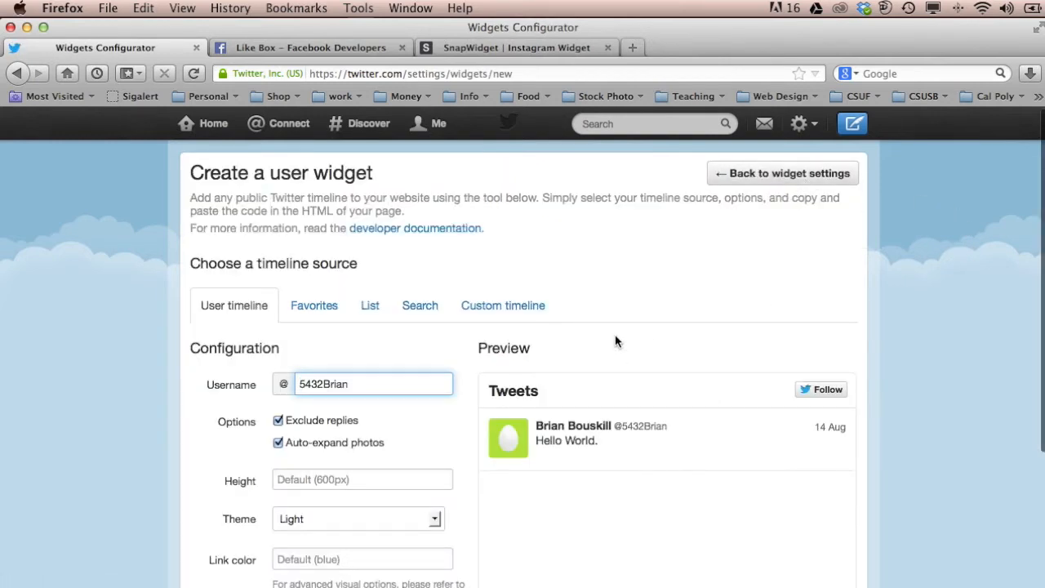
Set the widget's username to tedtalks and create the widget.
{"action": "scroll", "coordinate": [615, 334], "scroll_direction": "down", "scroll_amount": 3}
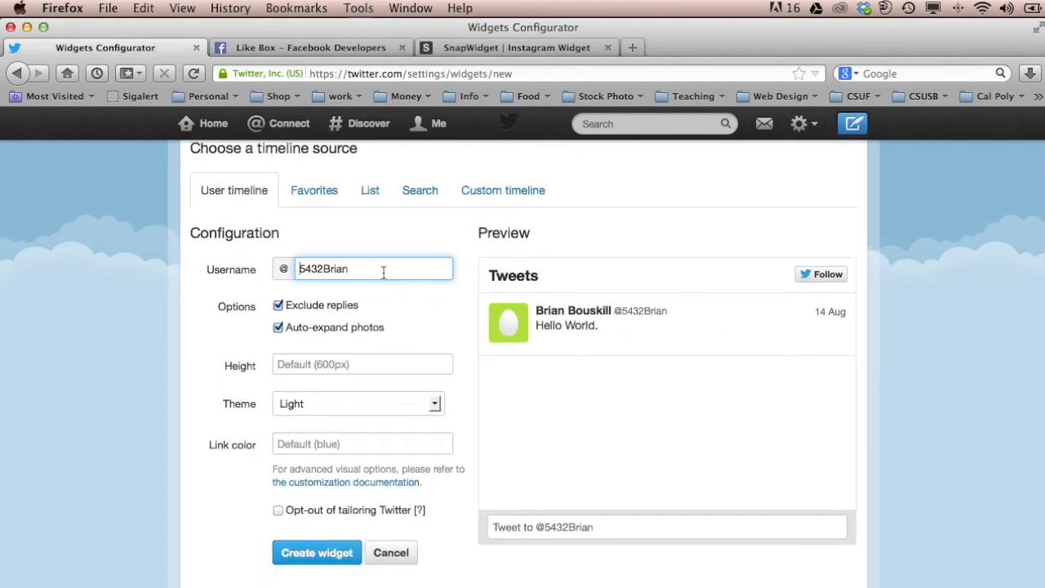
{"action": "left_click_drag", "start_coordinate": [373, 268], "coordinate": [290, 268]}
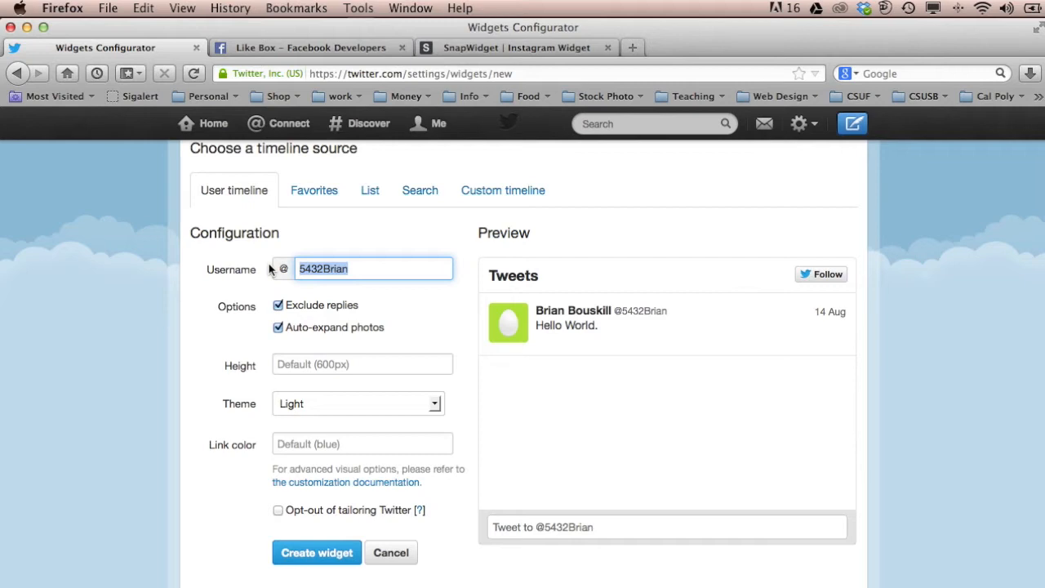
{"action": "type", "text": "ted"}
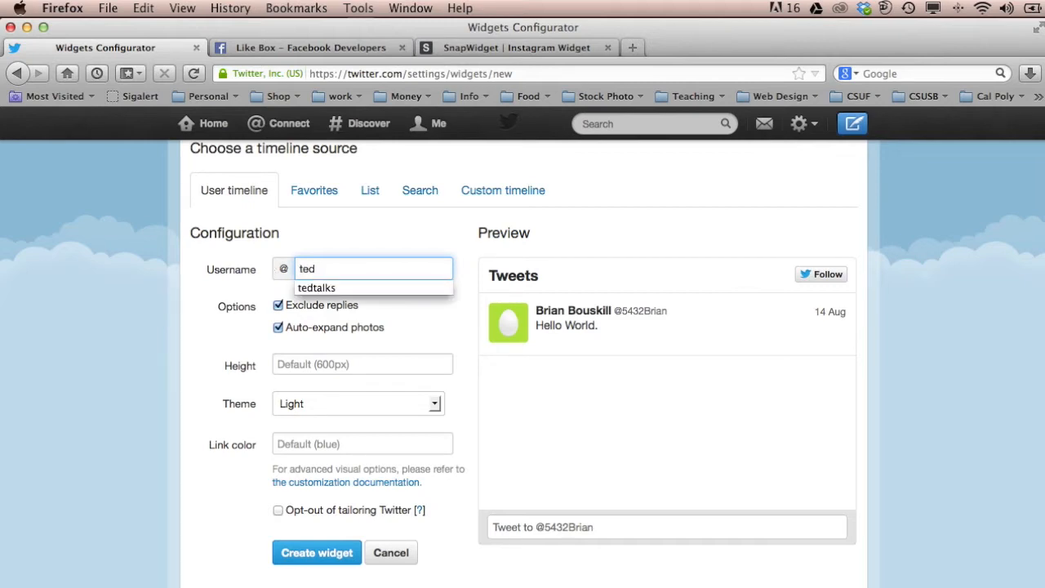
{"action": "type", "text": "talks"}
{"action": "key", "text": "Return"}
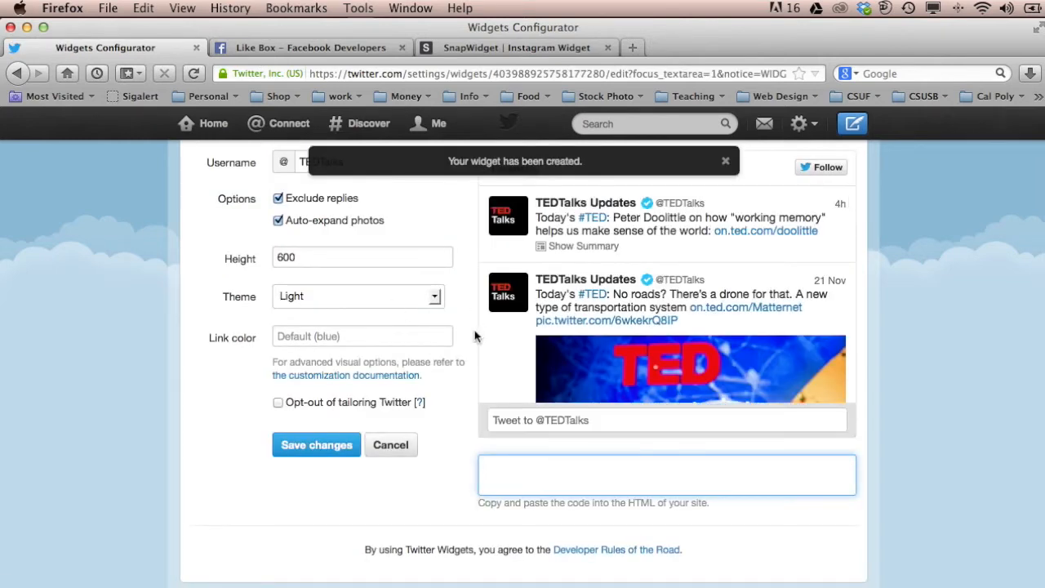
Examine the TEDTalks widget's tweet preview and configuration options, and dismiss the notification.
{"action": "scroll", "coordinate": [479, 337], "scroll_direction": "up", "scroll_amount": 2}
{"action": "scroll", "coordinate": [816, 368], "scroll_direction": "down", "scroll_amount": 5}
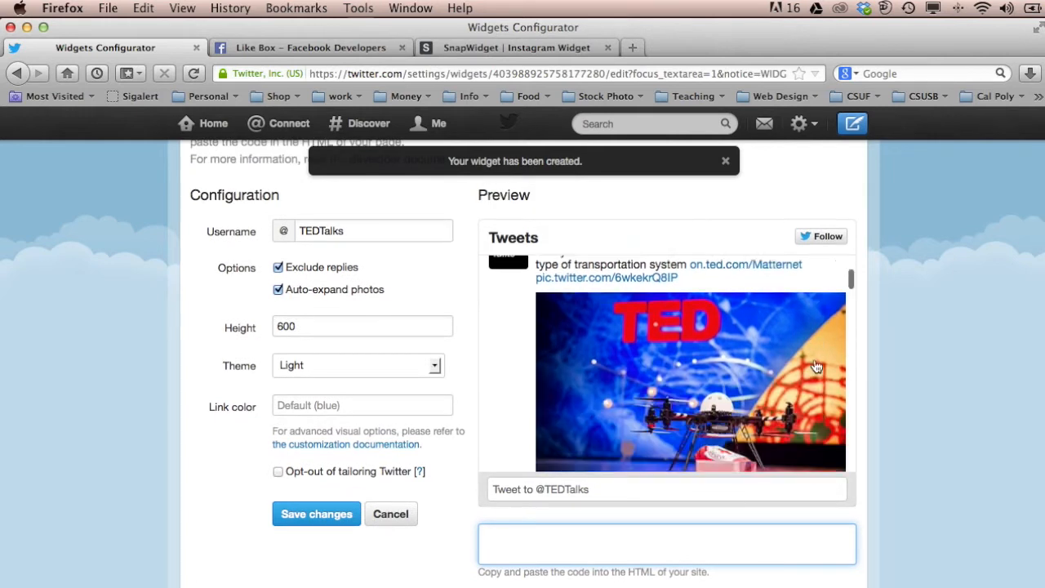
{"action": "scroll", "coordinate": [814, 366], "scroll_direction": "down", "scroll_amount": 2}
{"action": "scroll", "coordinate": [804, 365], "scroll_direction": "up", "scroll_amount": 5}
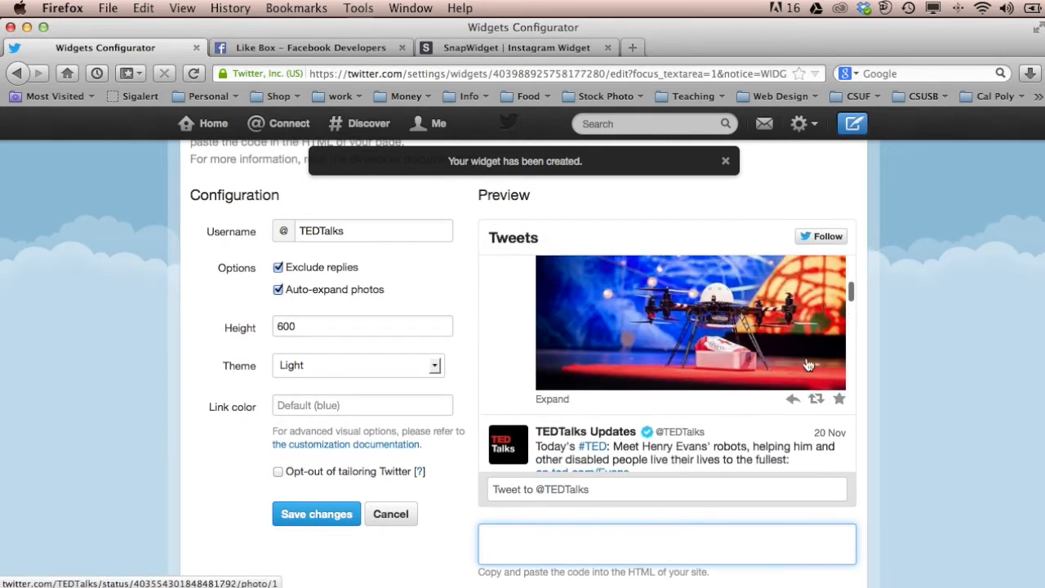
{"action": "scroll", "coordinate": [800, 363], "scroll_direction": "up", "scroll_amount": 1}
{"action": "scroll", "coordinate": [482, 327], "scroll_direction": "up", "scroll_amount": 2}
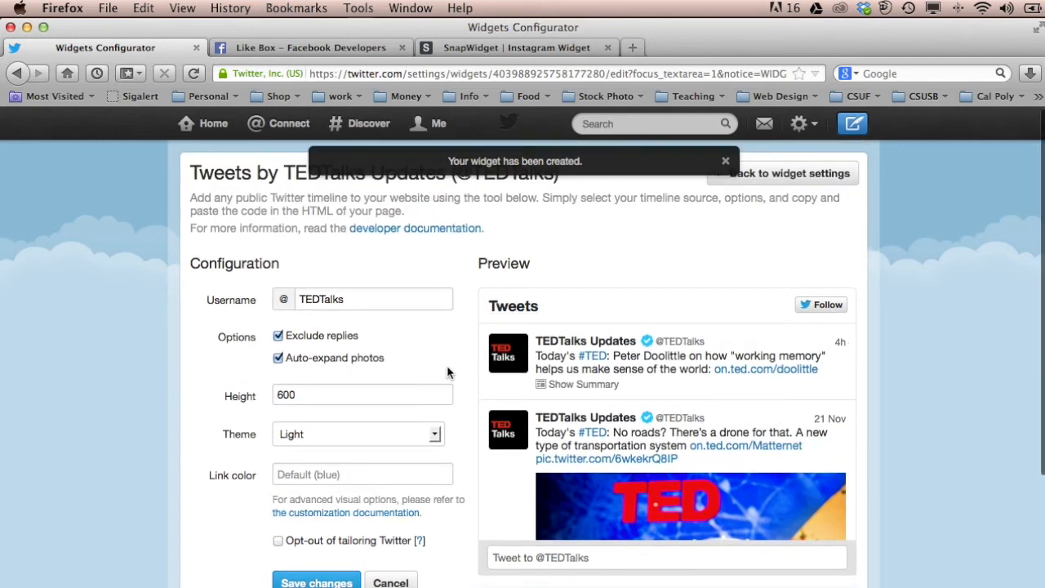
{"action": "scroll", "coordinate": [464, 371], "scroll_direction": "down", "scroll_amount": 1}
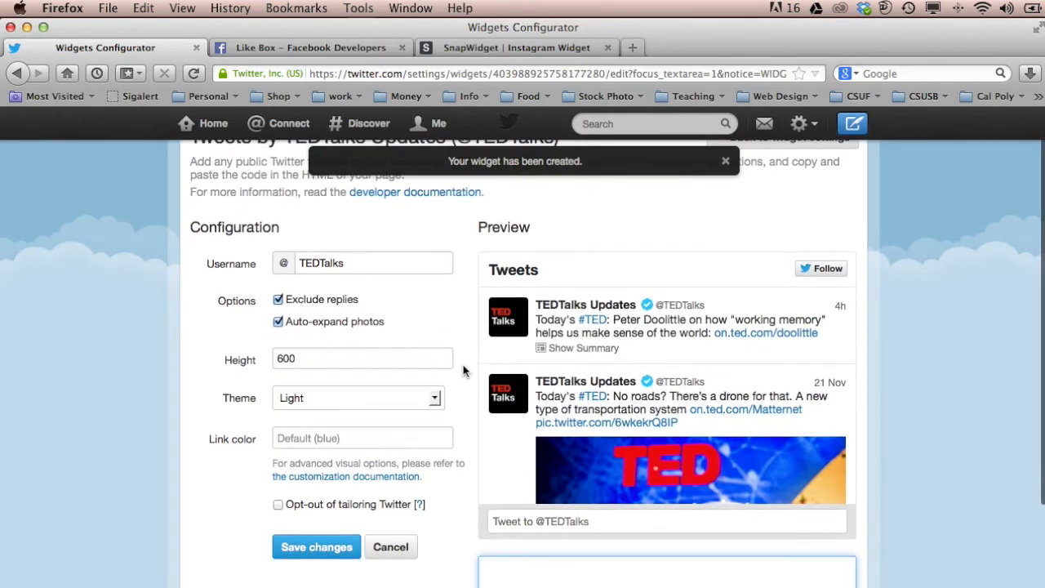
{"action": "left_click", "coordinate": [725, 161]}
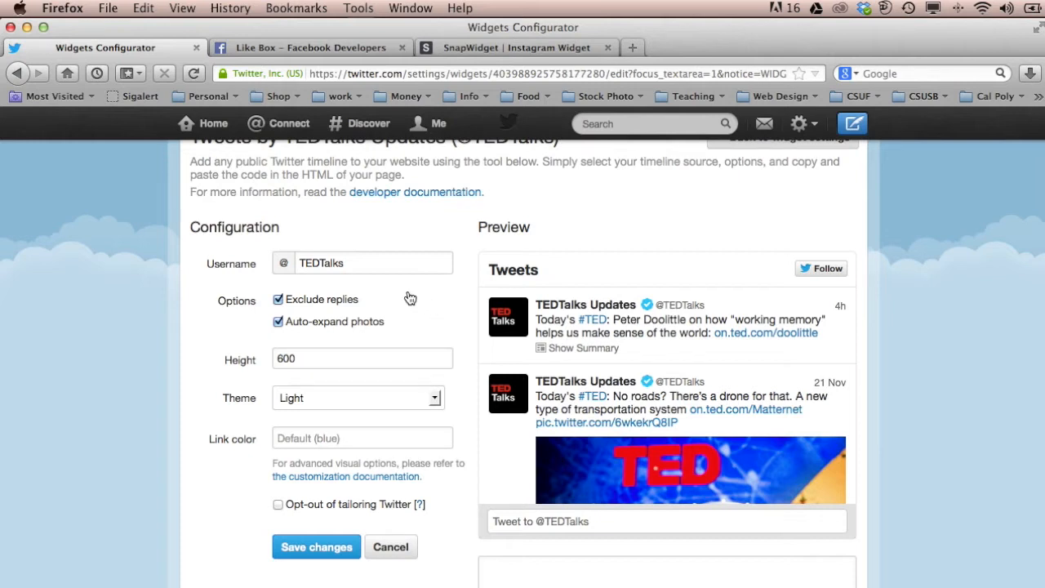
Set the widget's height to 350 and its theme to Dark.
{"action": "left_click", "coordinate": [351, 357]}
{"action": "double_click", "coordinate": [368, 357]}
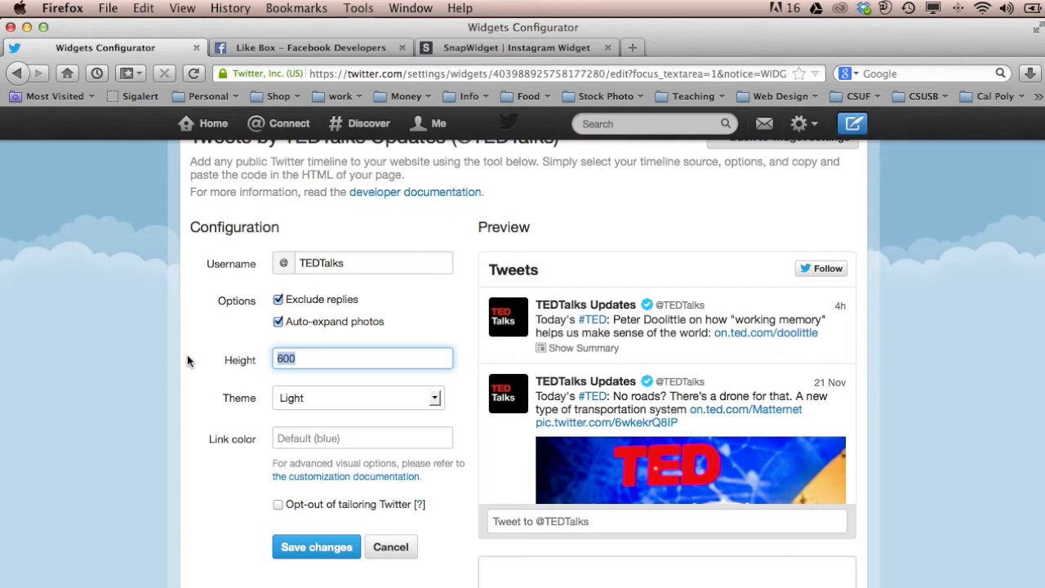
{"action": "type", "text": "350"}
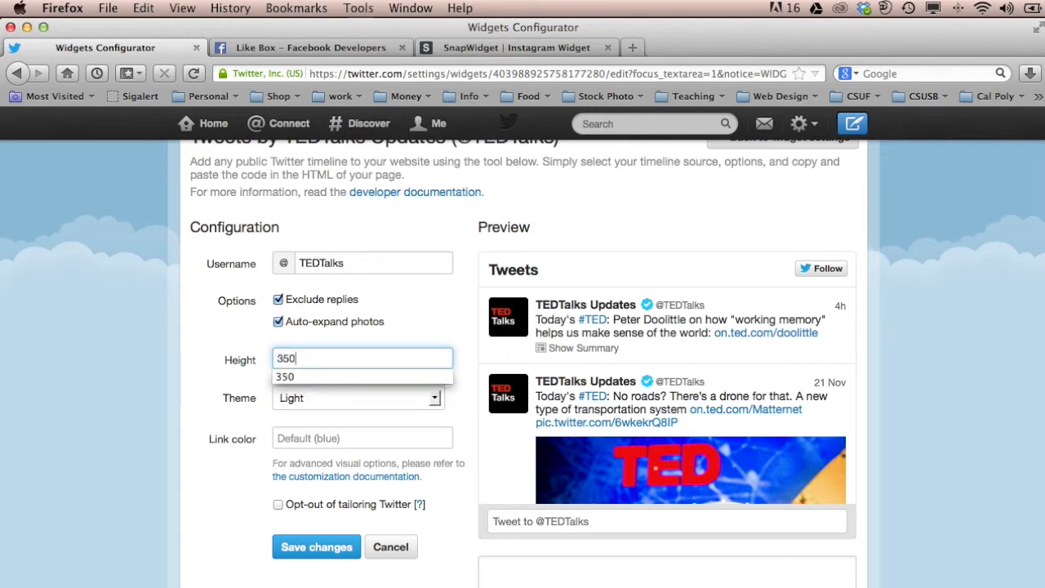
{"action": "key", "text": "Tab"}
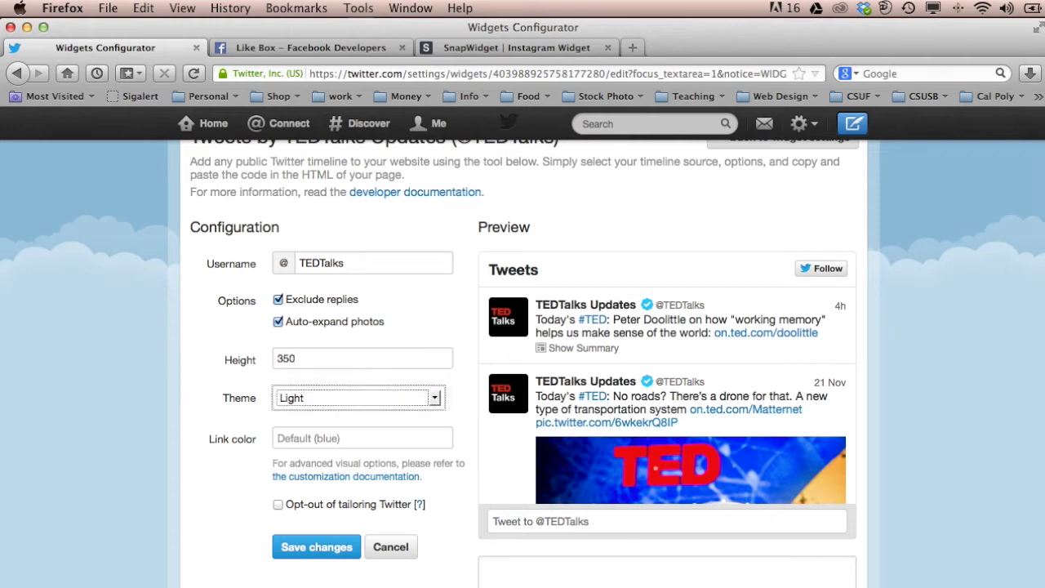
{"action": "left_click", "coordinate": [432, 399]}
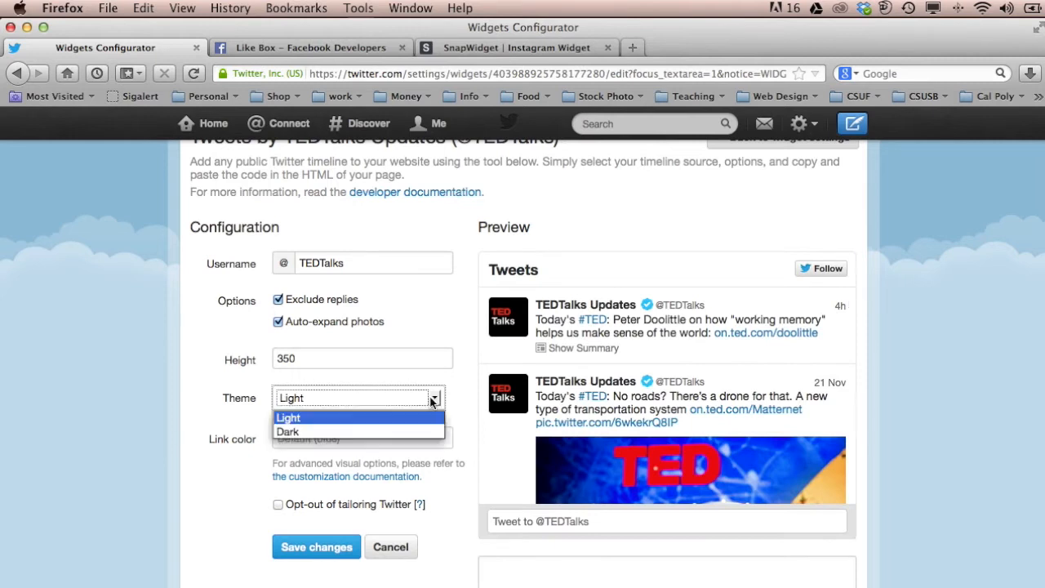
{"action": "left_click", "coordinate": [317, 433]}
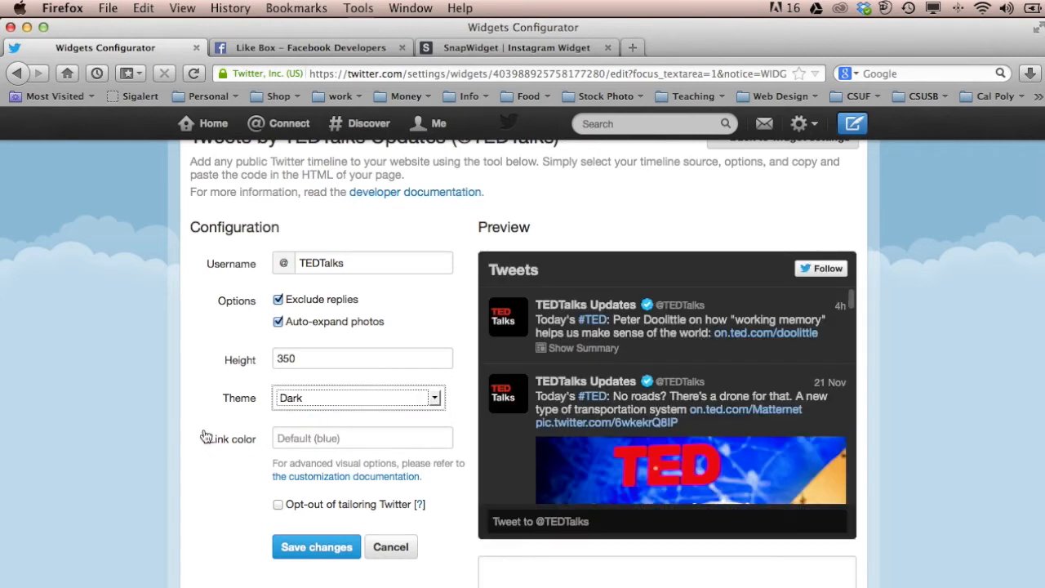
Set the widget's link color to the orange #eb660e.
{"action": "left_click", "coordinate": [384, 440]}
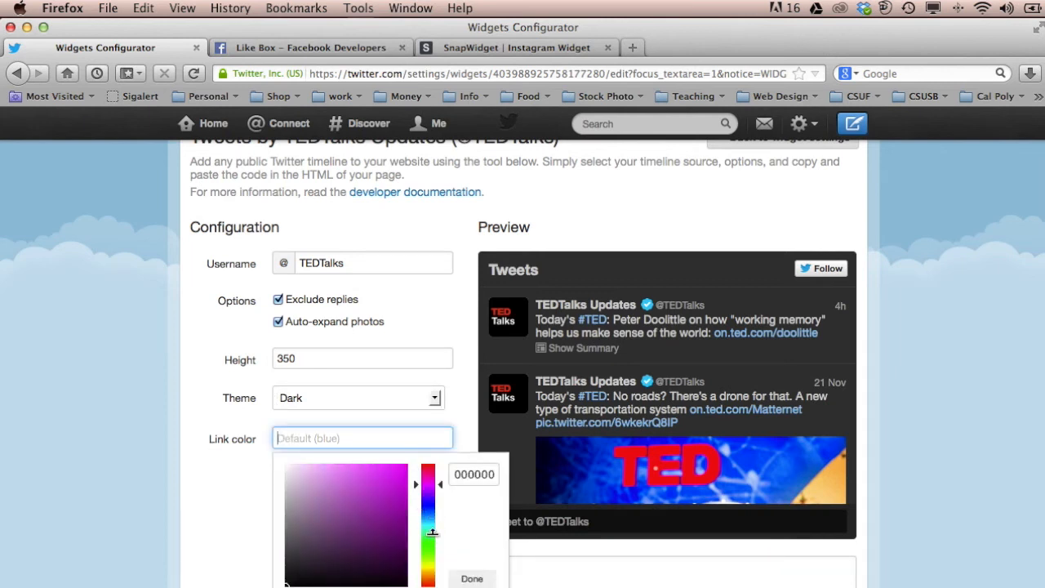
{"action": "left_click", "coordinate": [428, 576]}
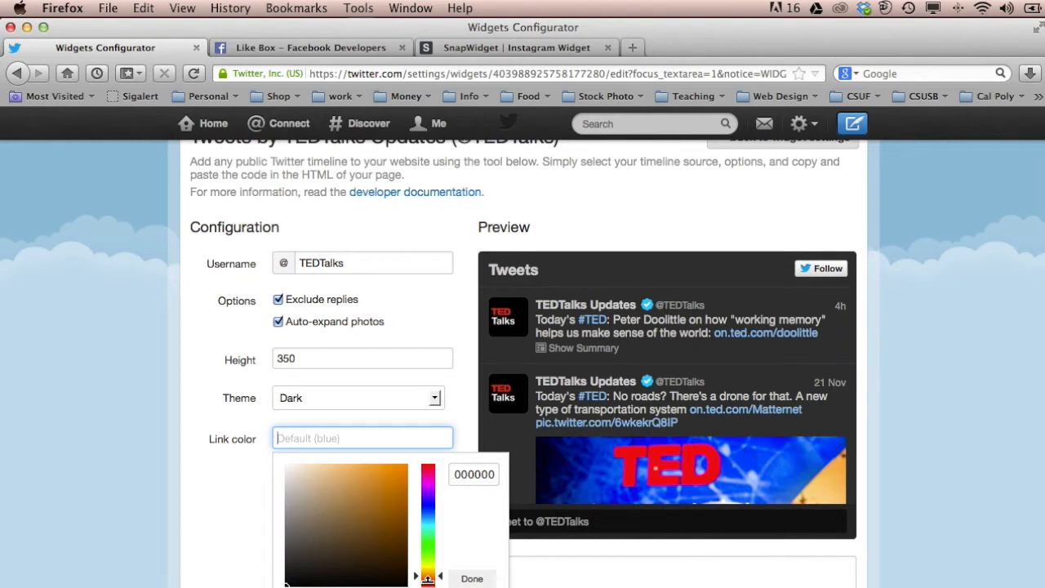
{"action": "left_click", "coordinate": [428, 582]}
{"action": "left_click", "coordinate": [428, 579]}
{"action": "left_click", "coordinate": [401, 474]}
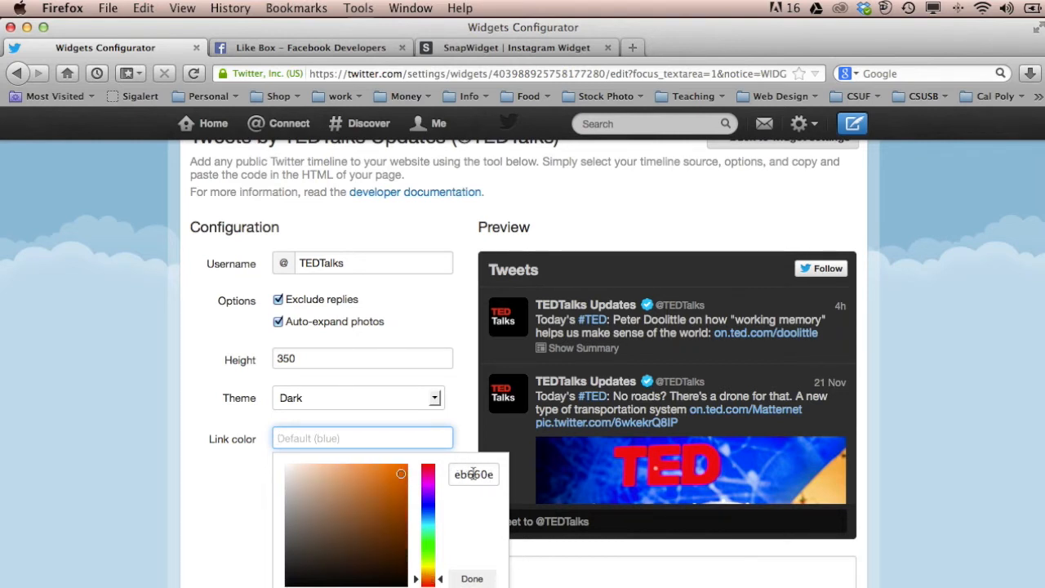
{"action": "left_click", "coordinate": [276, 477]}
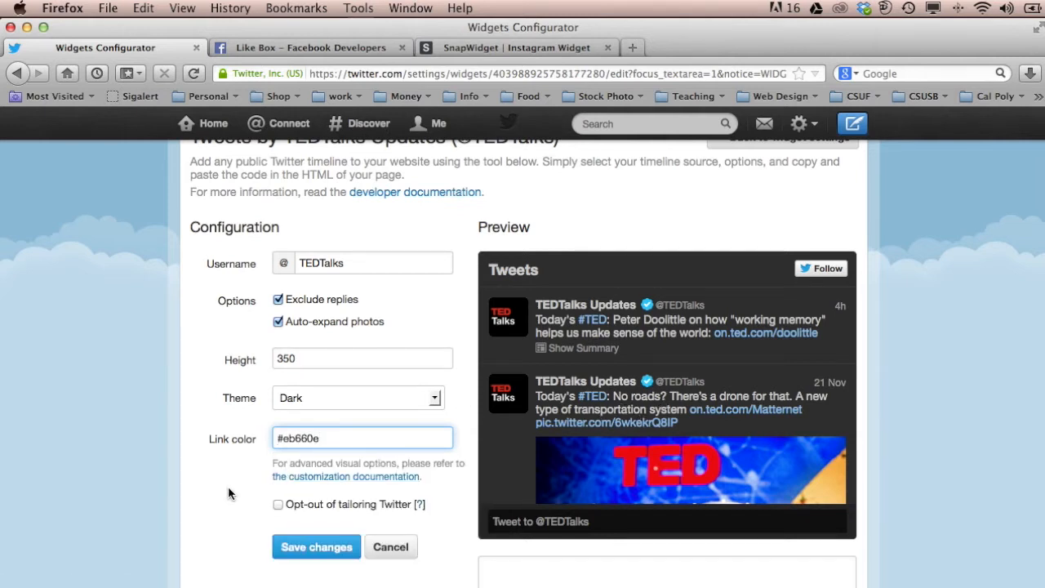
Save the changes to the TEDTalks widget and show its embed code.
{"action": "scroll", "coordinate": [228, 490], "scroll_direction": "down", "scroll_amount": 2}
{"action": "scroll", "coordinate": [228, 486], "scroll_direction": "down", "scroll_amount": 3}
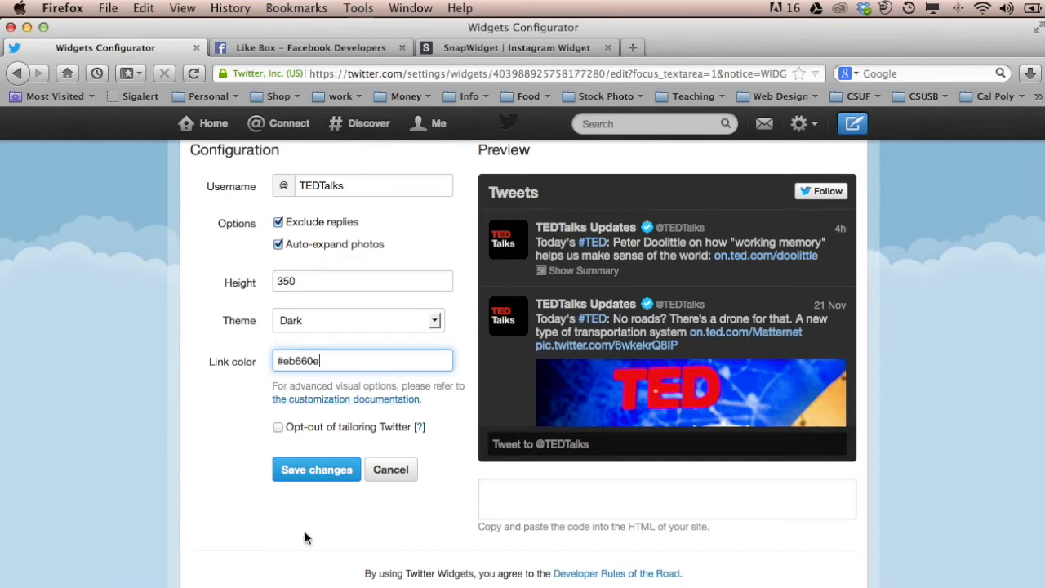
{"action": "left_click", "coordinate": [330, 472]}
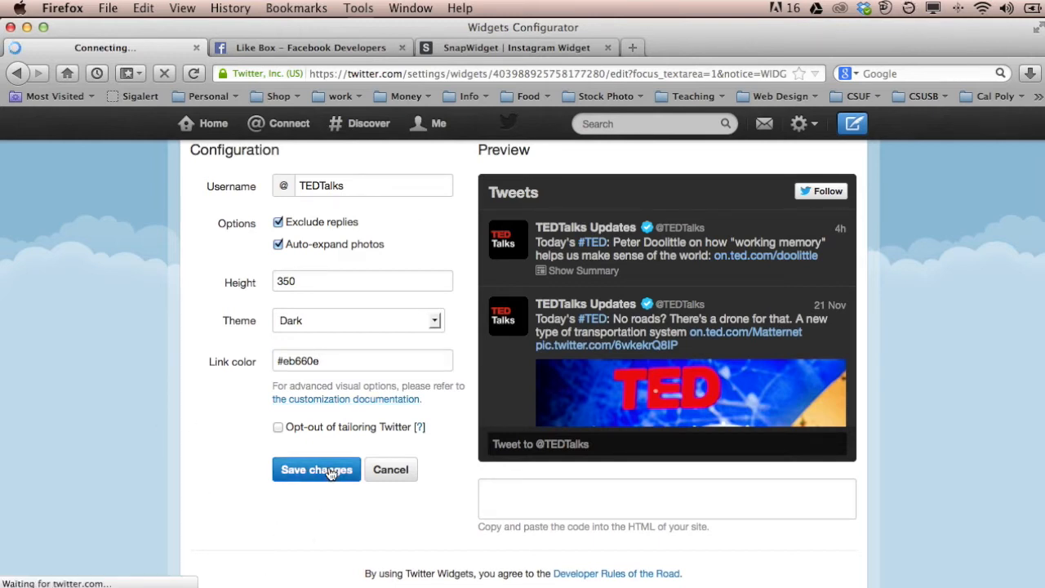
{"action": "scroll", "coordinate": [704, 523], "scroll_direction": "down", "scroll_amount": 5}
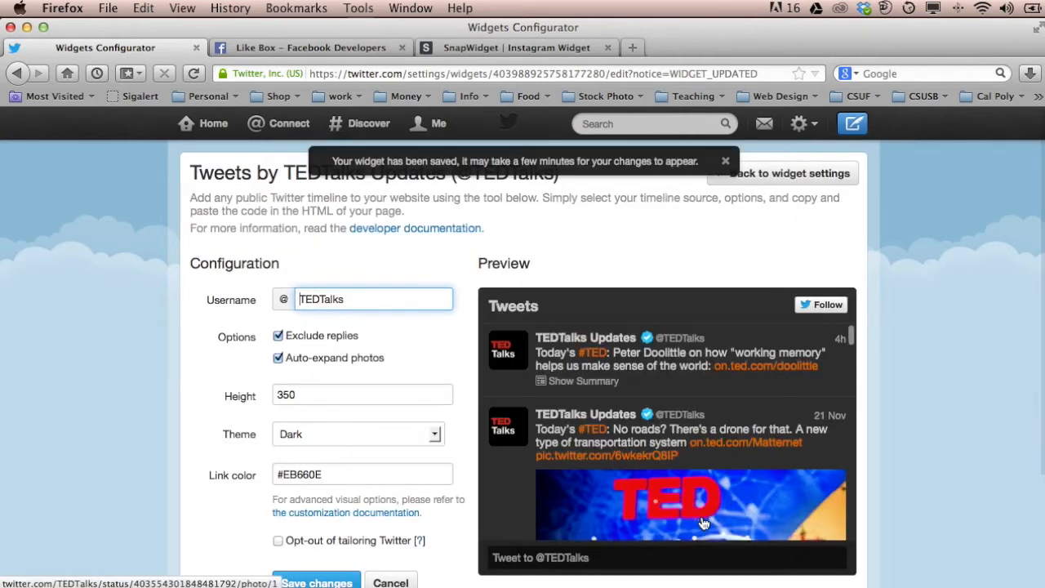
{"action": "scroll", "coordinate": [429, 413], "scroll_direction": "down", "scroll_amount": 3}
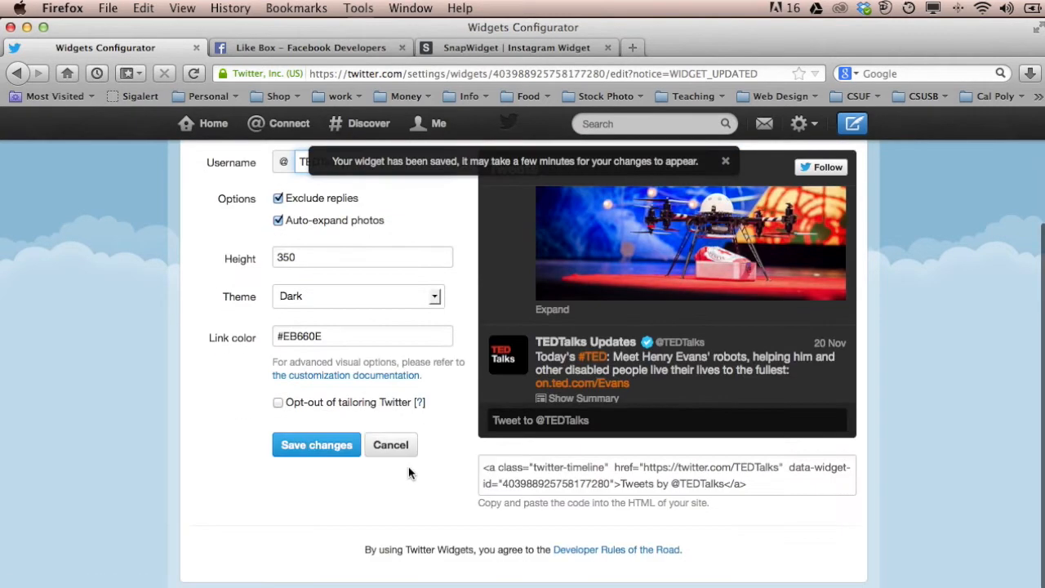
Copy the full embed code of the TEDTalks widget.
{"action": "left_click", "coordinate": [673, 473]}
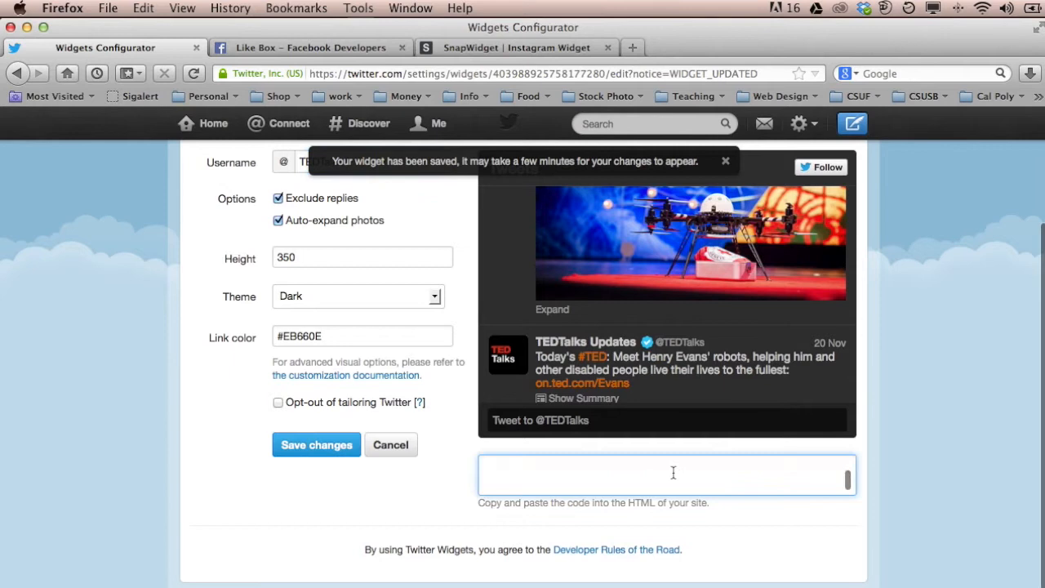
{"action": "key", "text": "super+a"}
{"action": "key", "text": "super+c"}
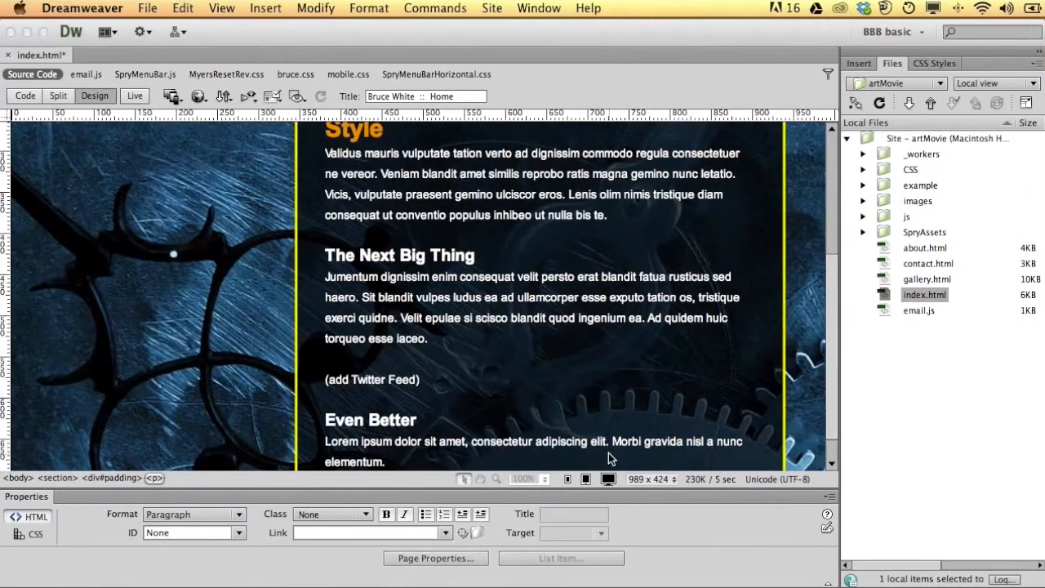
Switch to Dreamweaver and try pasting the embed code over the "(add Twitter Feed)" placeholder in Design view, then undo the paste.
{"action": "triple_click", "coordinate": [486, 371]}
{"action": "left_click_drag", "start_coordinate": [455, 380], "coordinate": [316, 387]}
{"action": "key", "text": "super+v"}
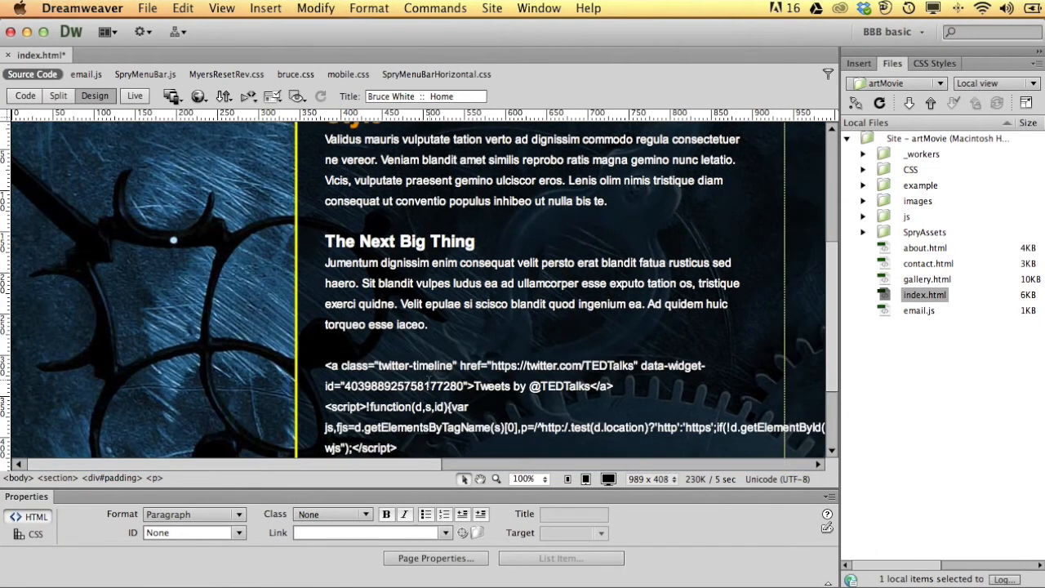
{"action": "key", "text": "super+z"}
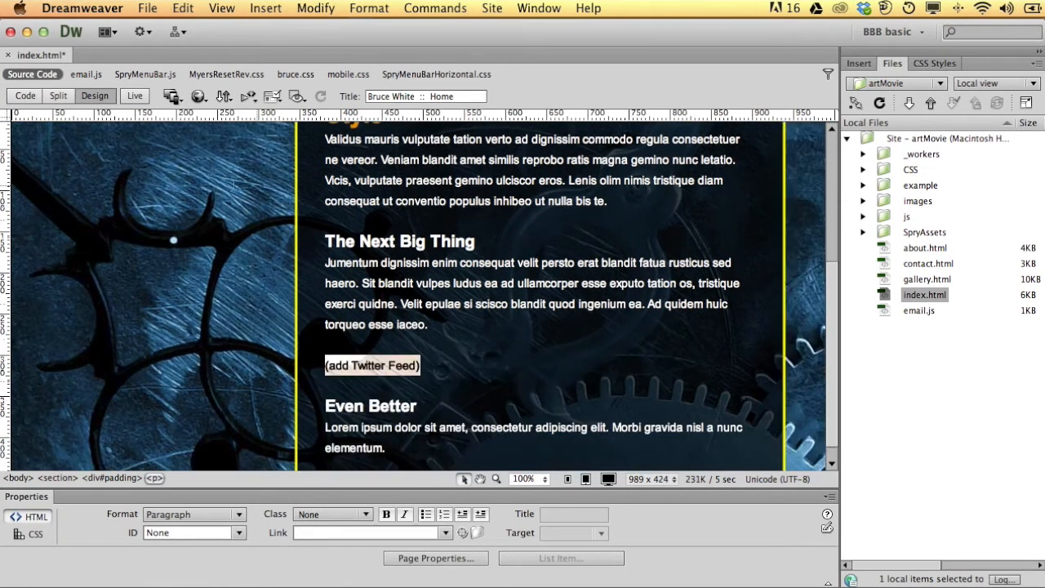
Replace the whole "(add Twitter Feed)" paragraph in the page's source code with the widget embed code, surrounded by blank lines.
{"action": "left_click", "coordinate": [25, 95]}
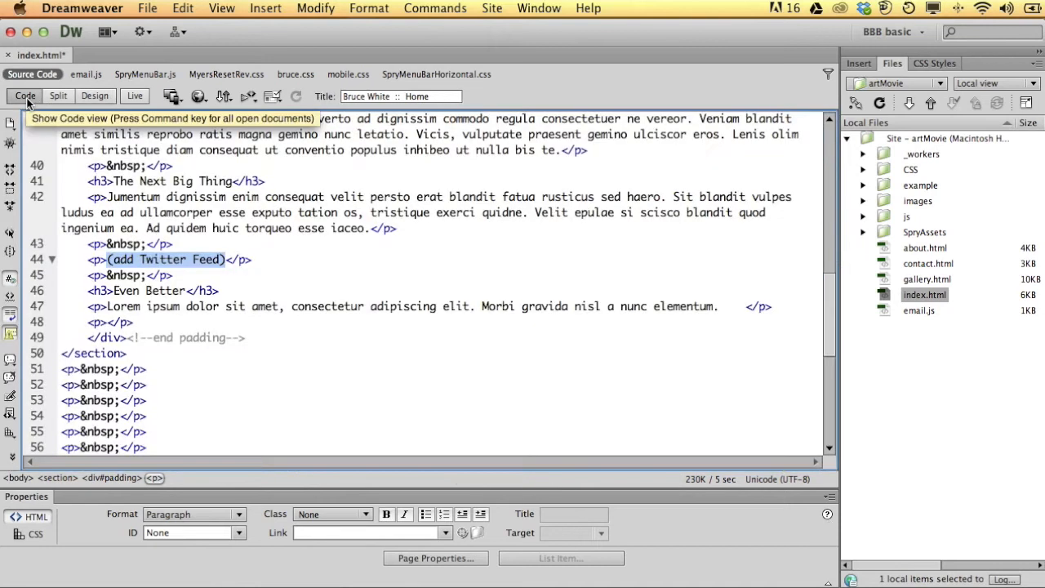
{"action": "left_click_drag", "start_coordinate": [271, 260], "coordinate": [29, 260]}
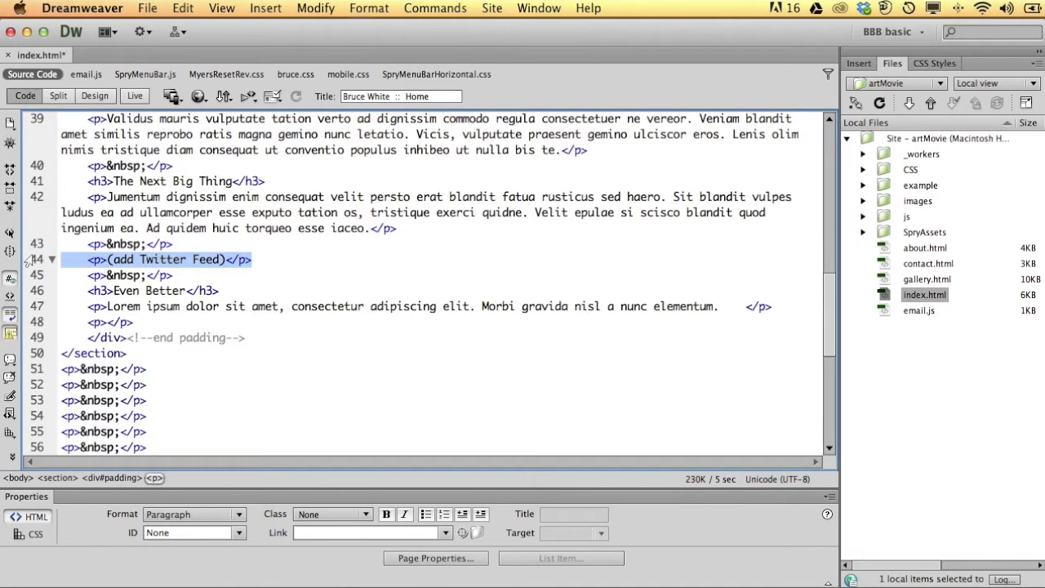
{"action": "key", "text": "Return"}
{"action": "key", "text": "Return"}
{"action": "key", "text": "Return"}
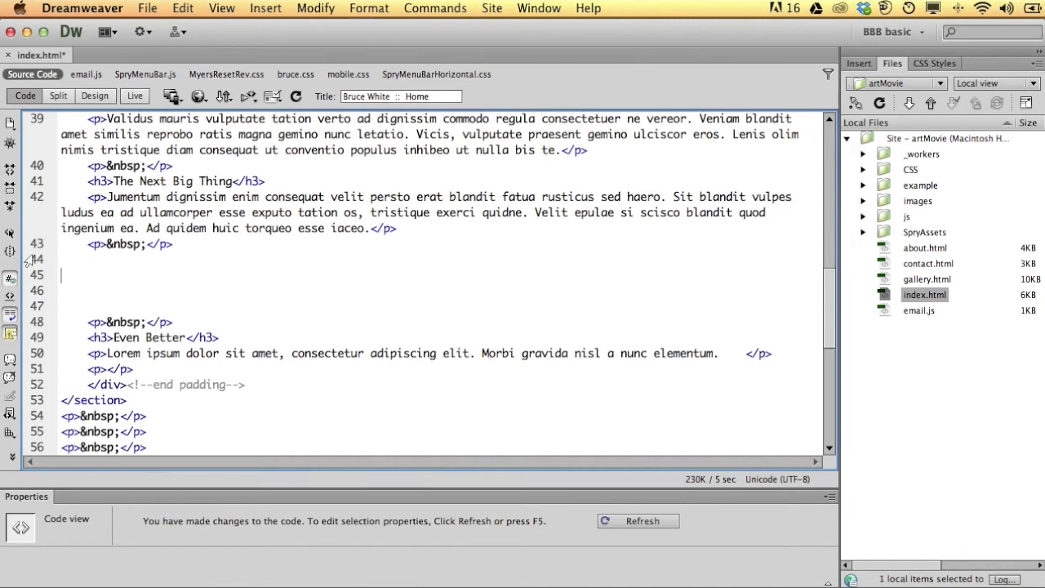
{"action": "key", "text": "super+v"}
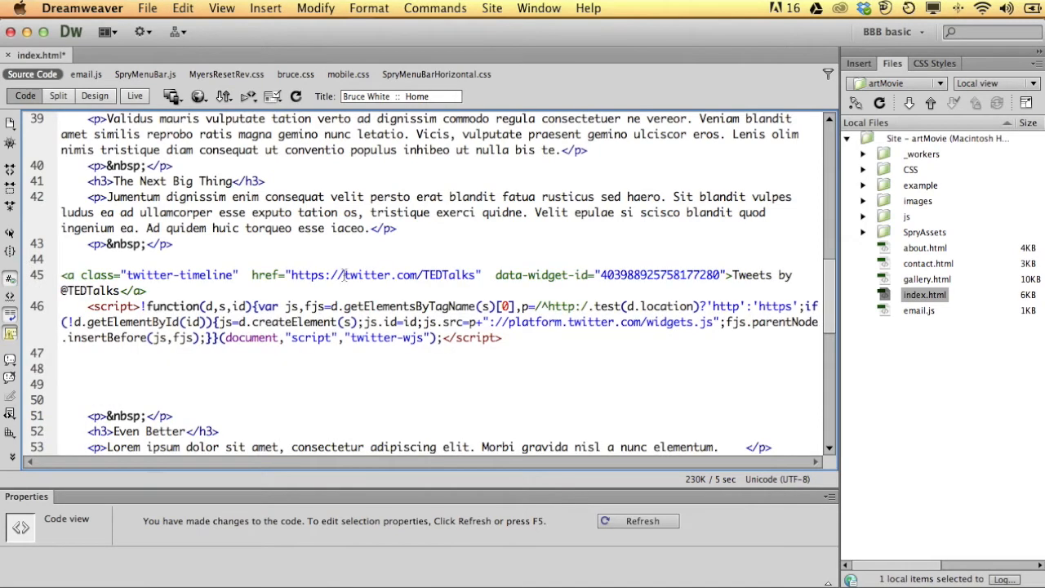
Check how the embedded TEDTalks timeline renders and fits the content column in a live rendering of the page.
{"action": "left_click", "coordinate": [97, 96]}
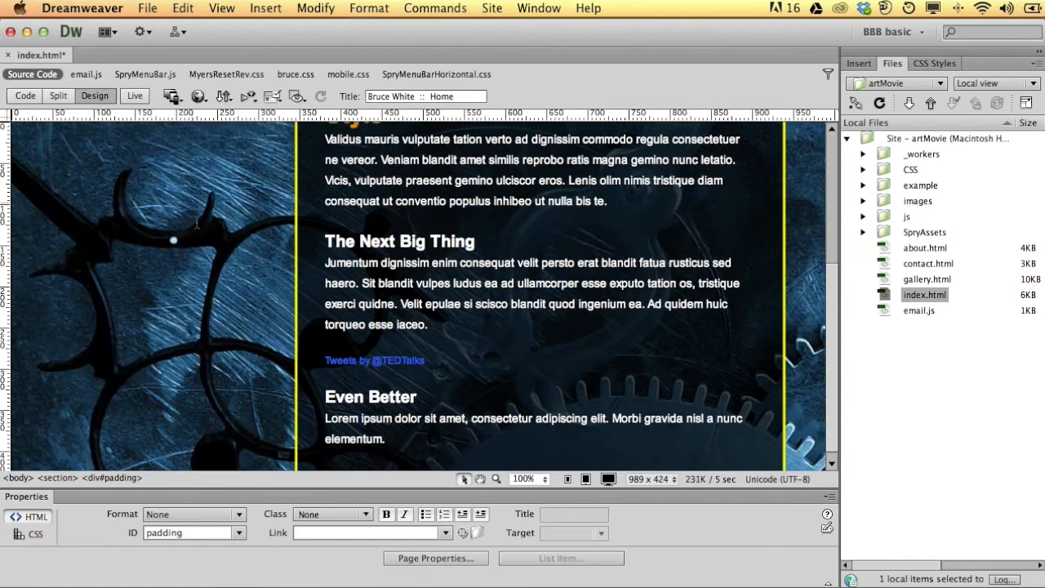
{"action": "left_click", "coordinate": [138, 96]}
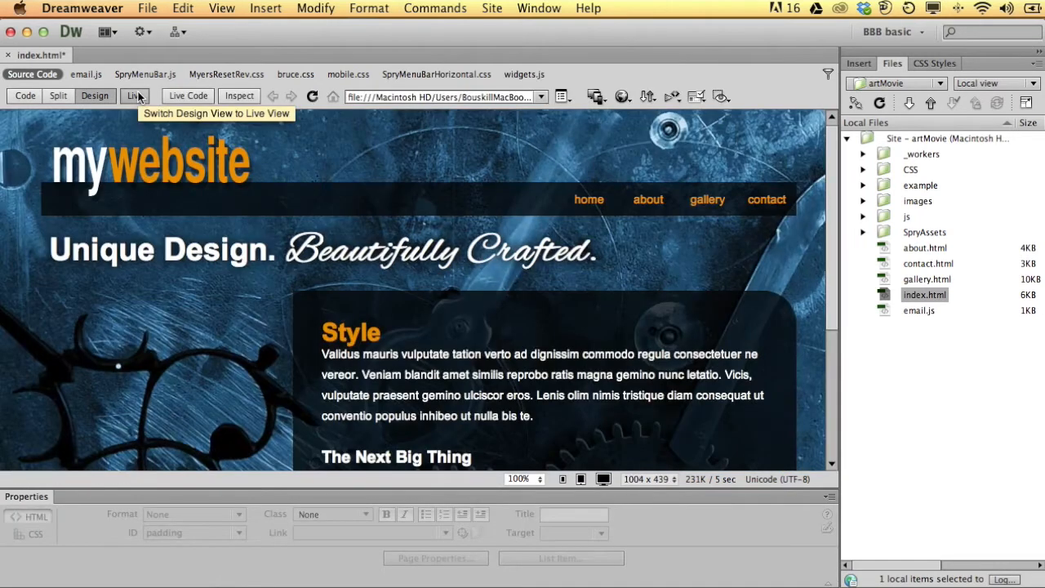
{"action": "scroll", "coordinate": [450, 281], "scroll_direction": "down", "scroll_amount": 10}
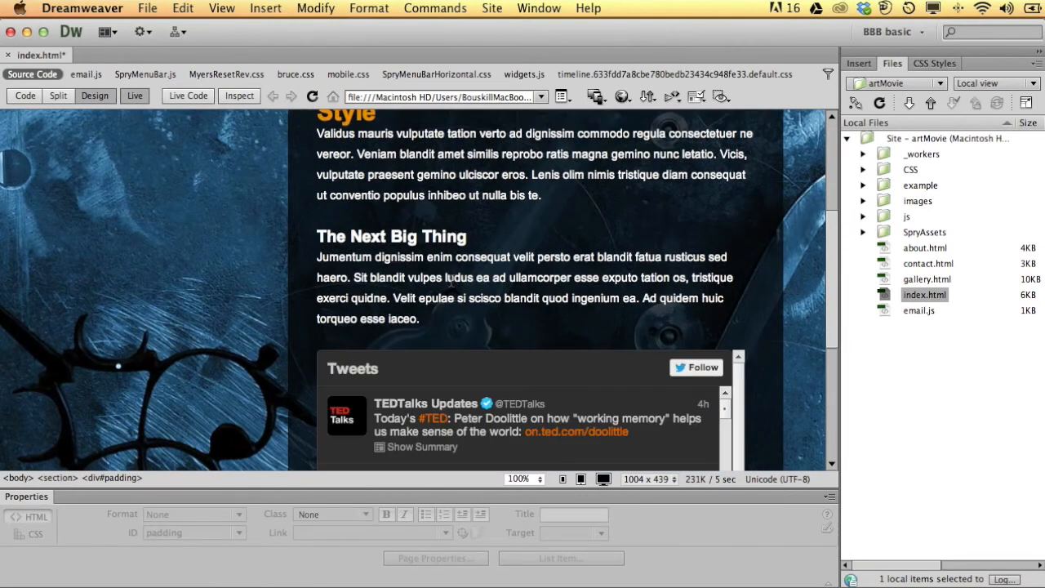
{"action": "scroll", "coordinate": [451, 281], "scroll_direction": "down", "scroll_amount": 2}
{"action": "mouse_move", "coordinate": [842, 361]}
{"action": "left_mouse_down"}
{"action": "mouse_move", "coordinate": [925, 362]}
{"action": "mouse_move", "coordinate": [703, 367]}
{"action": "mouse_move", "coordinate": [855, 369]}
{"action": "mouse_move", "coordinate": [842, 374]}
{"action": "left_mouse_up"}
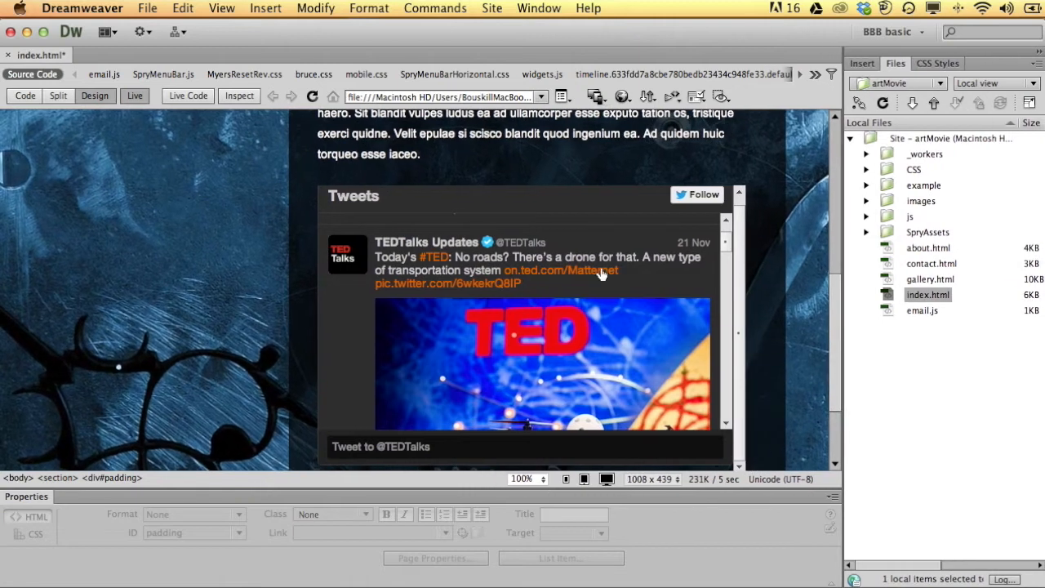
Create a CSS rule for the embedded link's .twitter-timeline class, using the less specific selector and defining it in this document only.
{"action": "left_click", "coordinate": [25, 97]}
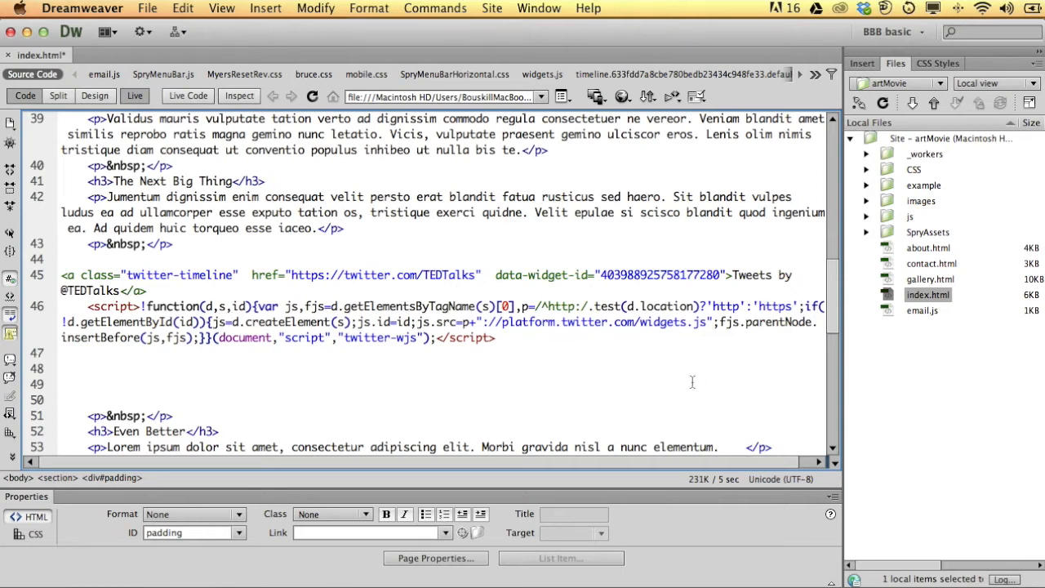
{"action": "scroll", "coordinate": [641, 393], "scroll_direction": "right", "scroll_amount": 2}
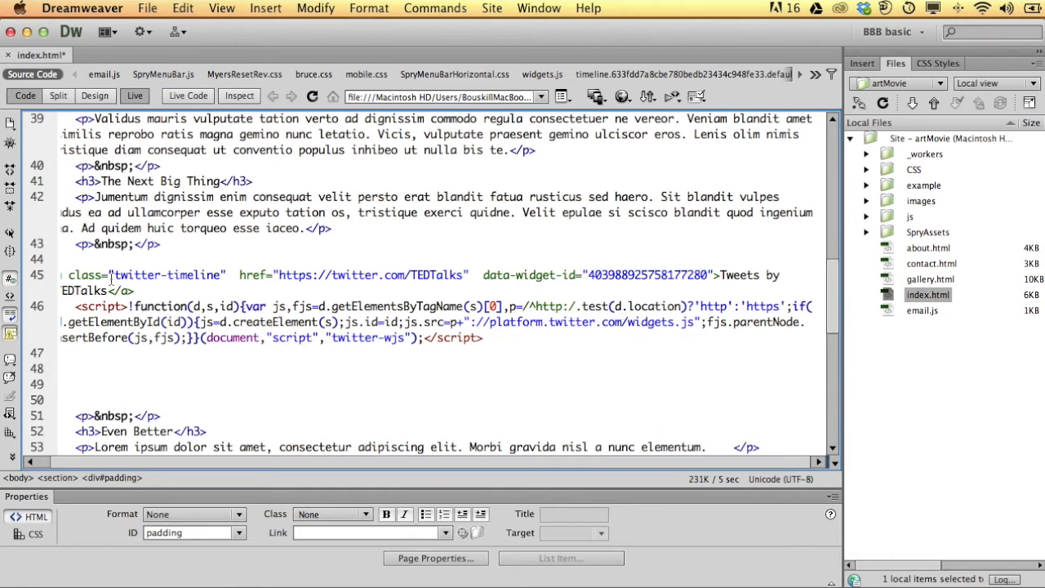
{"action": "left_click_drag", "start_coordinate": [116, 275], "coordinate": [219, 280]}
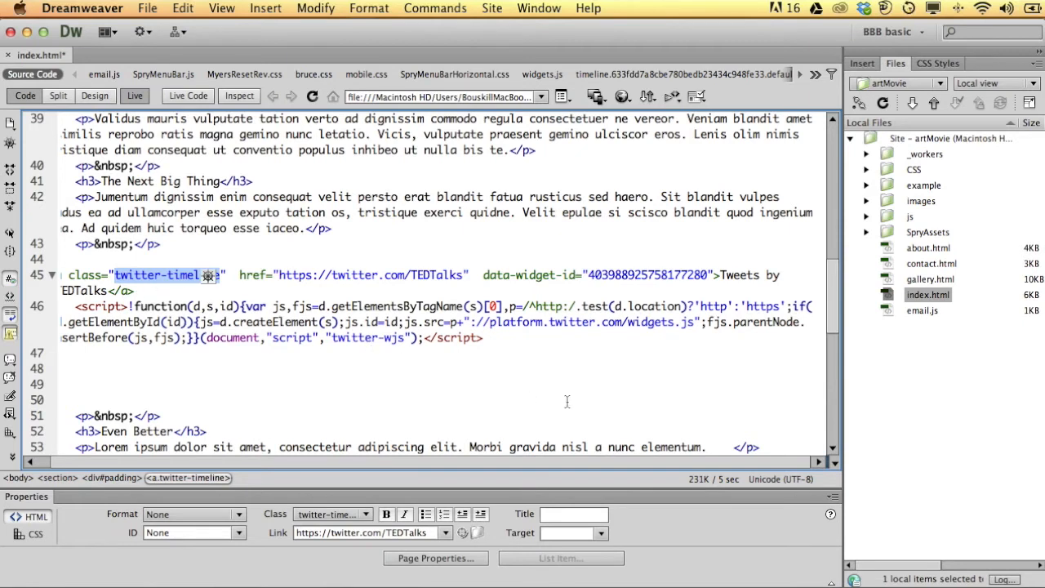
{"action": "left_click", "coordinate": [170, 479]}
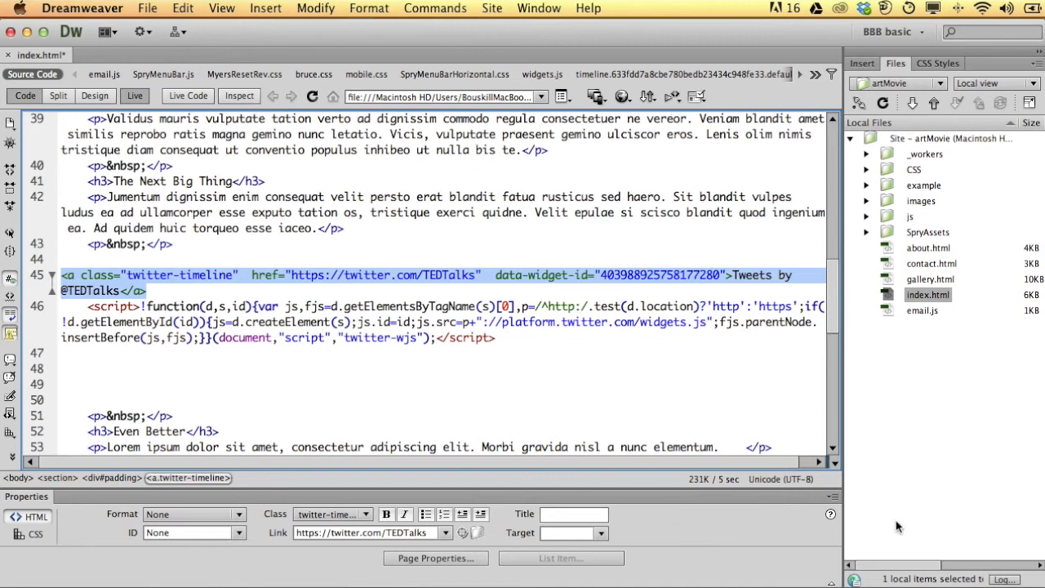
{"action": "left_click", "coordinate": [947, 65]}
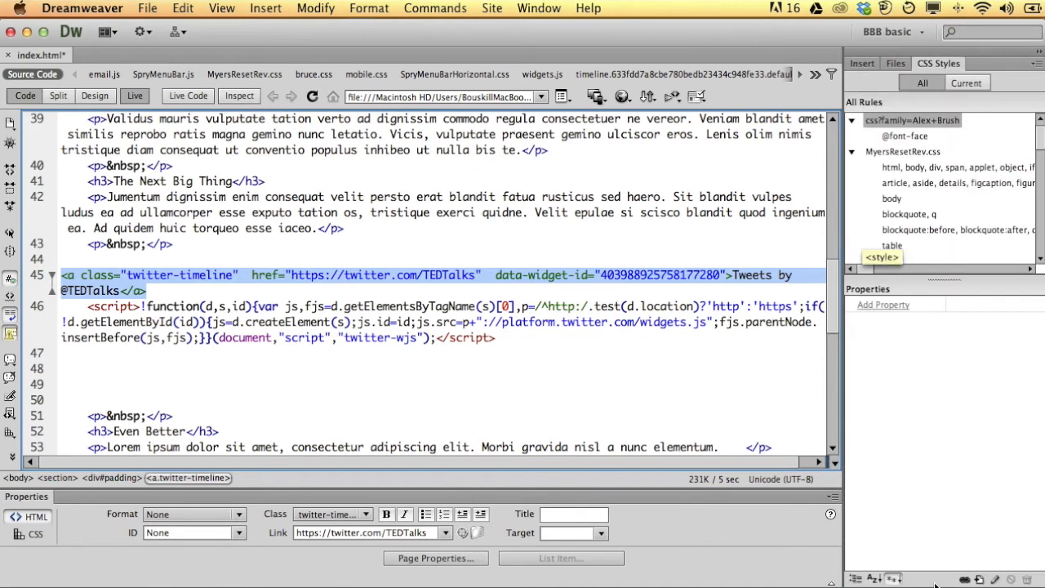
{"action": "left_click", "coordinate": [979, 579]}
{"action": "left_click_drag", "start_coordinate": [668, 238], "coordinate": [525, 55]}
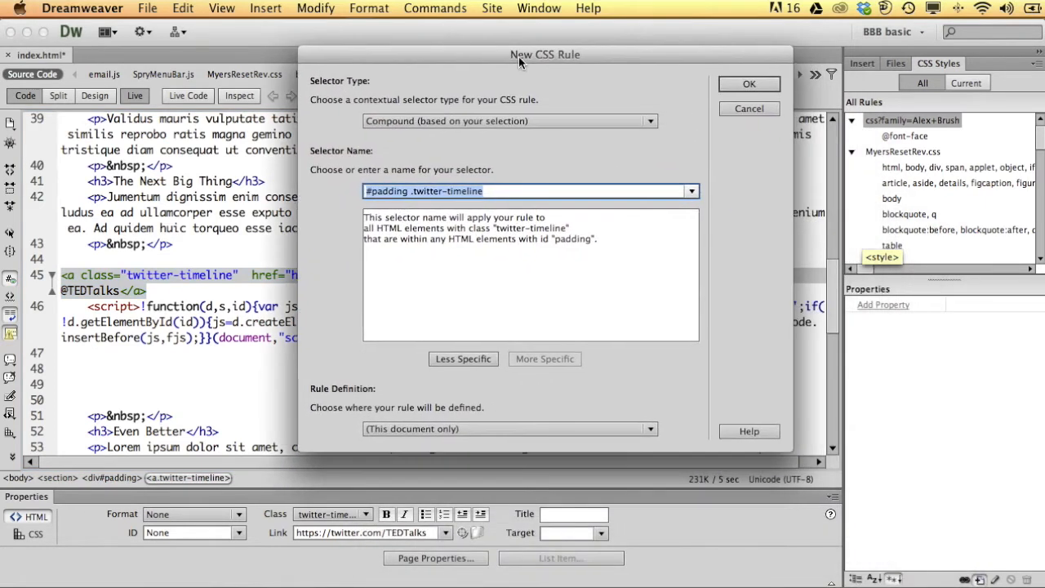
{"action": "left_click", "coordinate": [410, 191]}
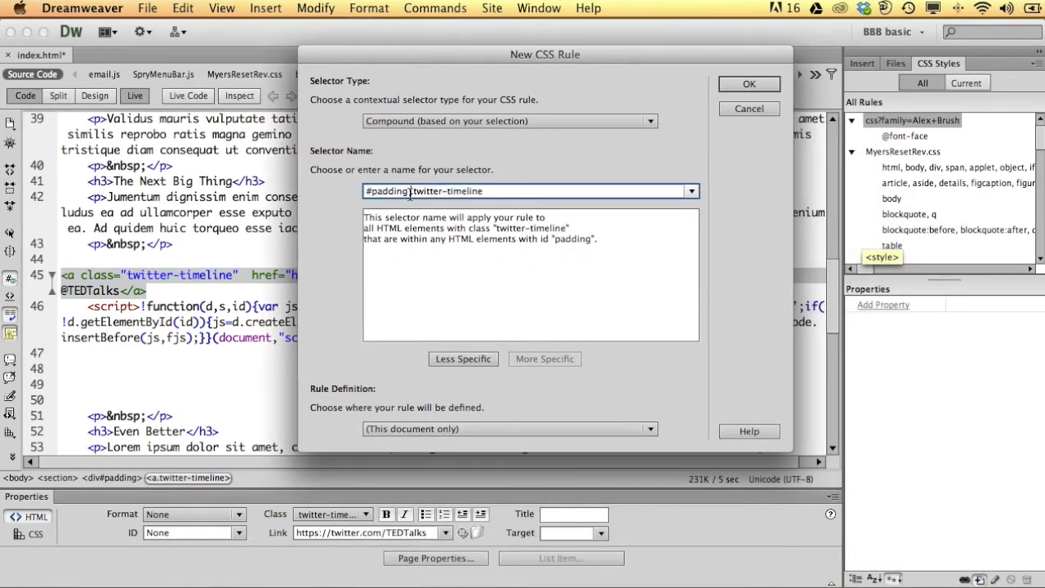
{"action": "left_click", "coordinate": [452, 361]}
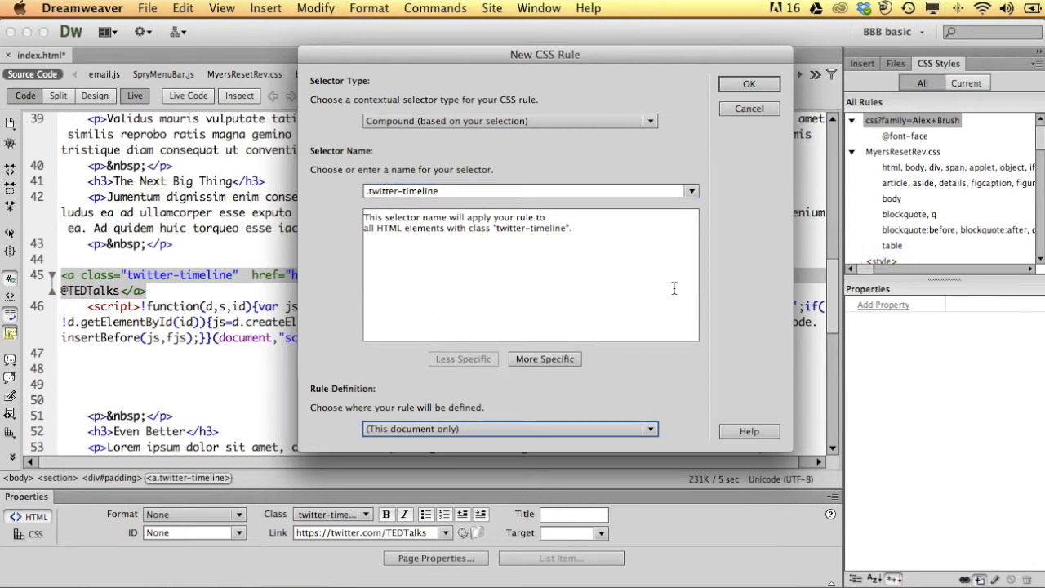
{"action": "left_click", "coordinate": [755, 85]}
Set the box width of the .twitter-timeline rule to 100%.
{"action": "left_click_drag", "start_coordinate": [619, 294], "coordinate": [558, 139]}
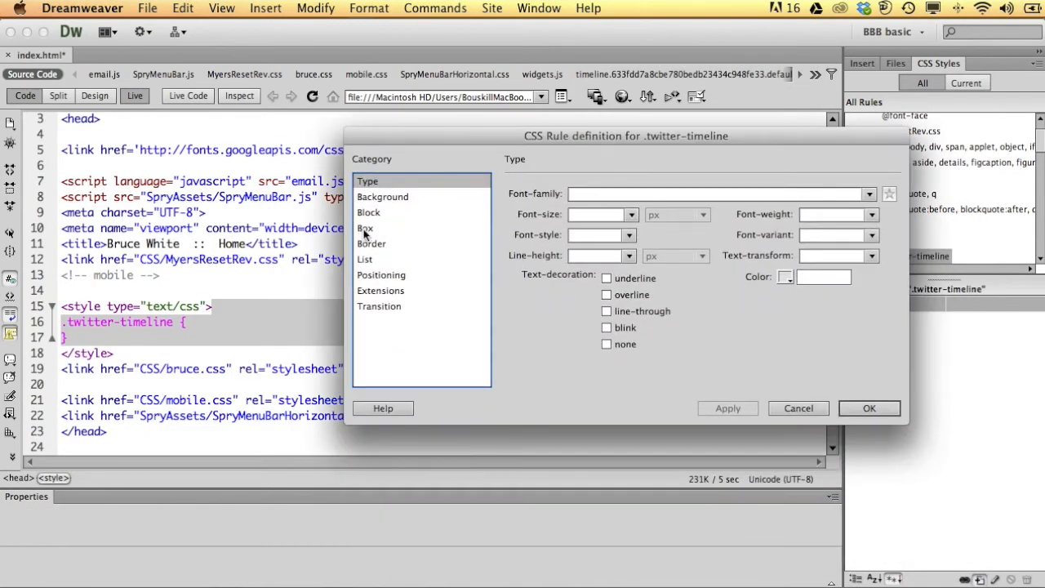
{"action": "left_click", "coordinate": [364, 229]}
{"action": "left_click", "coordinate": [563, 192]}
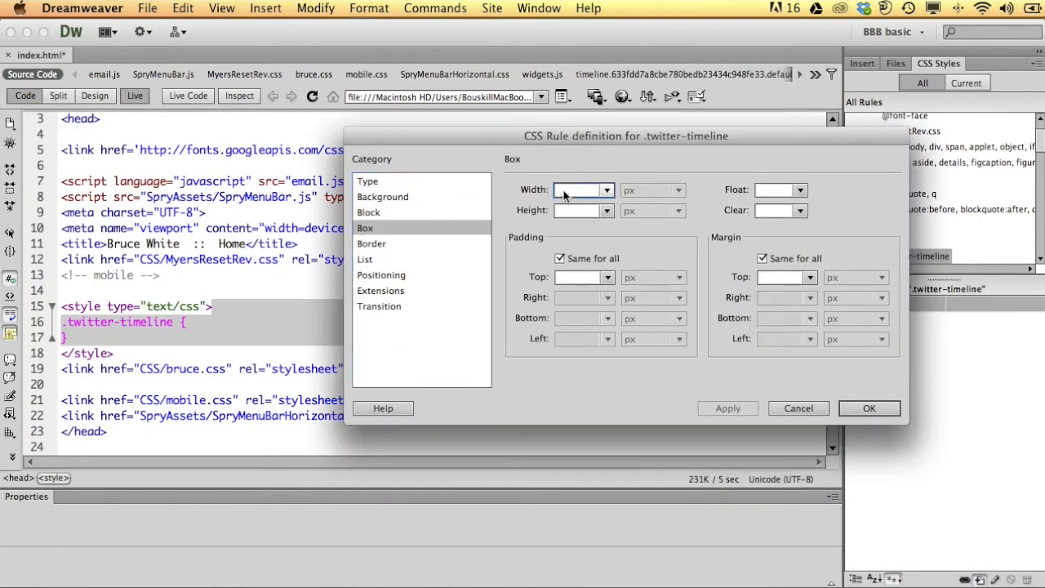
{"action": "type", "text": "100"}
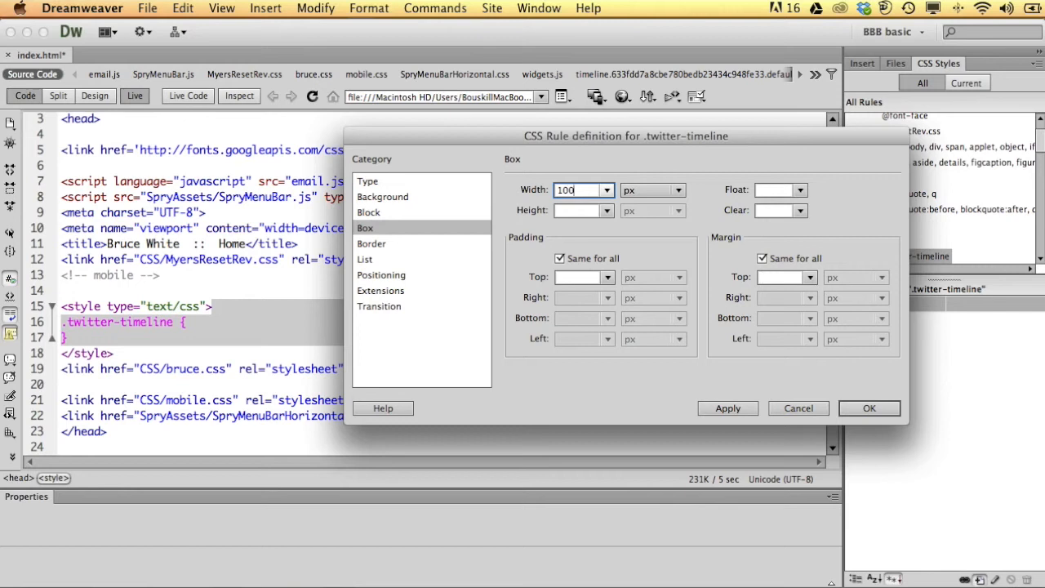
{"action": "type", "text": "%"}
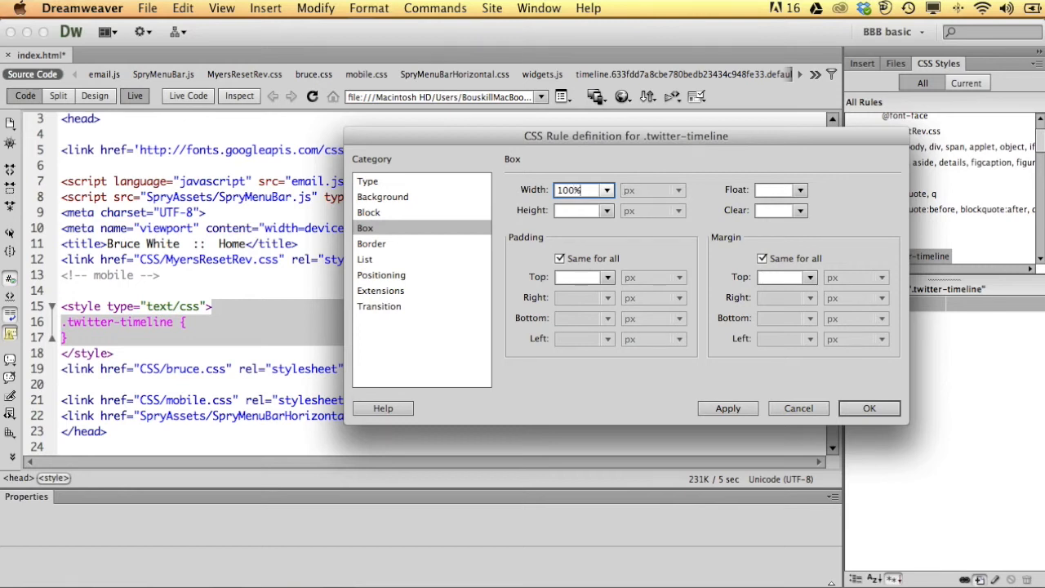
{"action": "key", "text": "Return"}
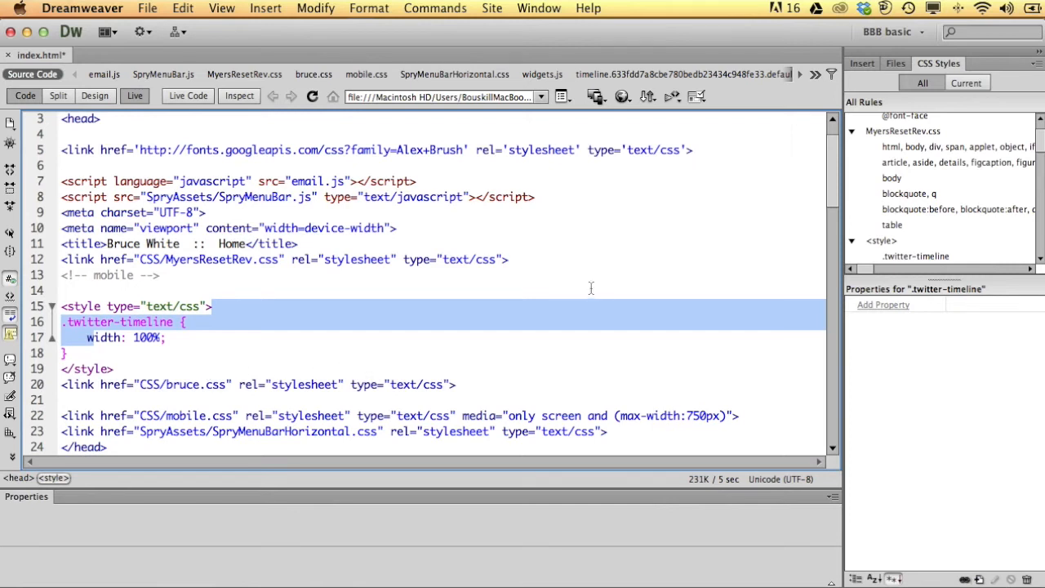
Check the timeline's width in the live page rendering, narrowing the document area to see how the widget adapts.
{"action": "left_click", "coordinate": [95, 96]}
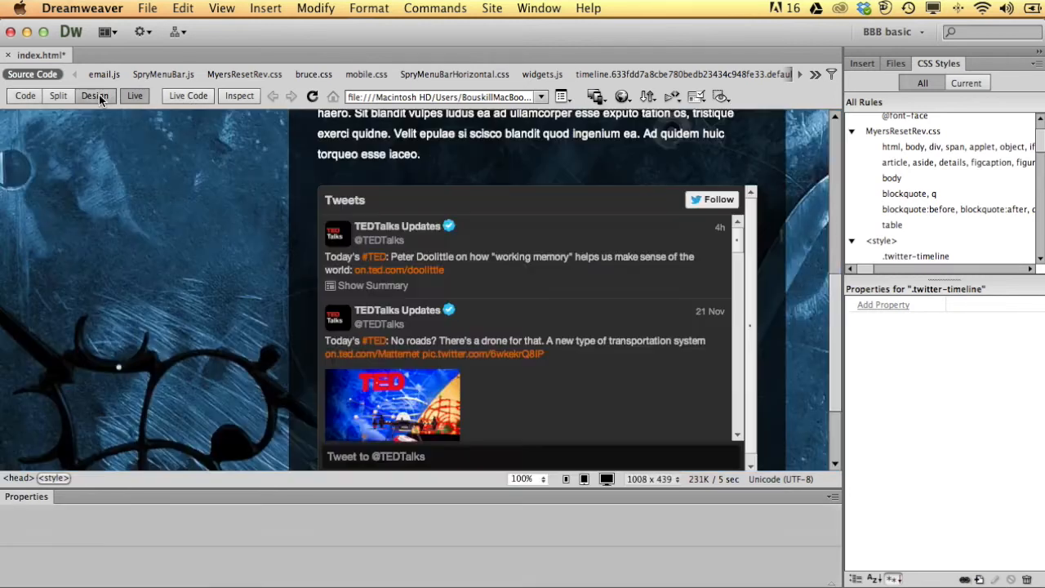
{"action": "left_click_drag", "start_coordinate": [843, 386], "coordinate": [808, 382]}
{"action": "scroll", "coordinate": [642, 380], "scroll_direction": "down", "scroll_amount": 5}
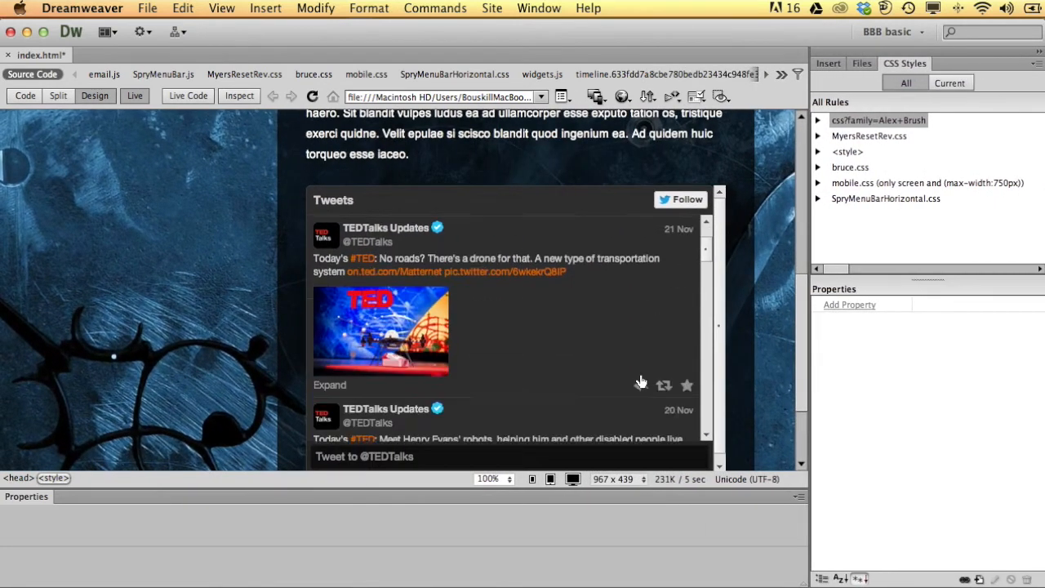
{"action": "scroll", "coordinate": [634, 373], "scroll_direction": "up", "scroll_amount": 5}
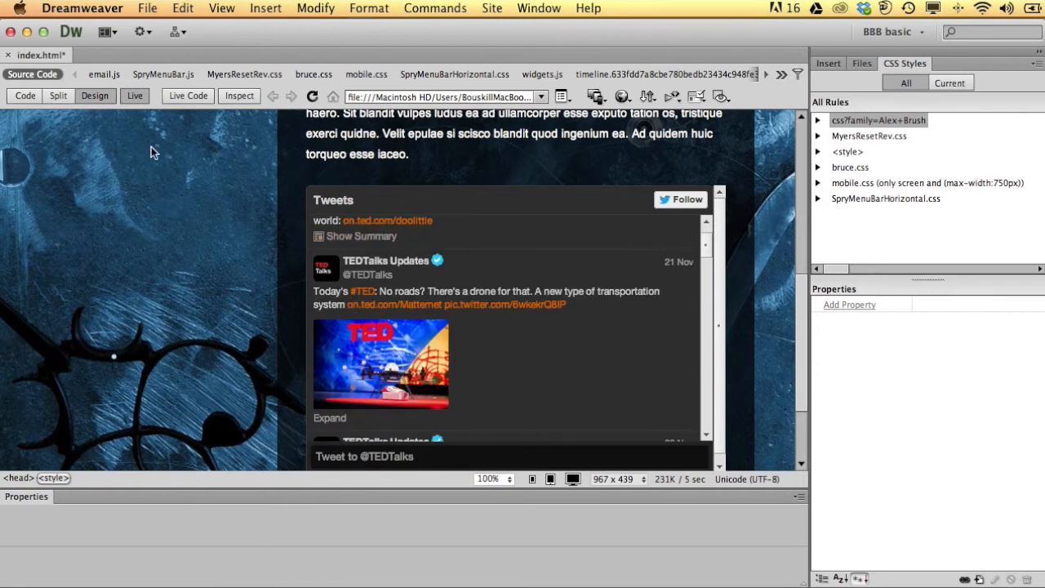
Save index.html and preview it in Google Chrome.
{"action": "key", "text": "super+s"}
{"action": "left_click", "coordinate": [135, 95]}
{"action": "left_click", "coordinate": [198, 97]}
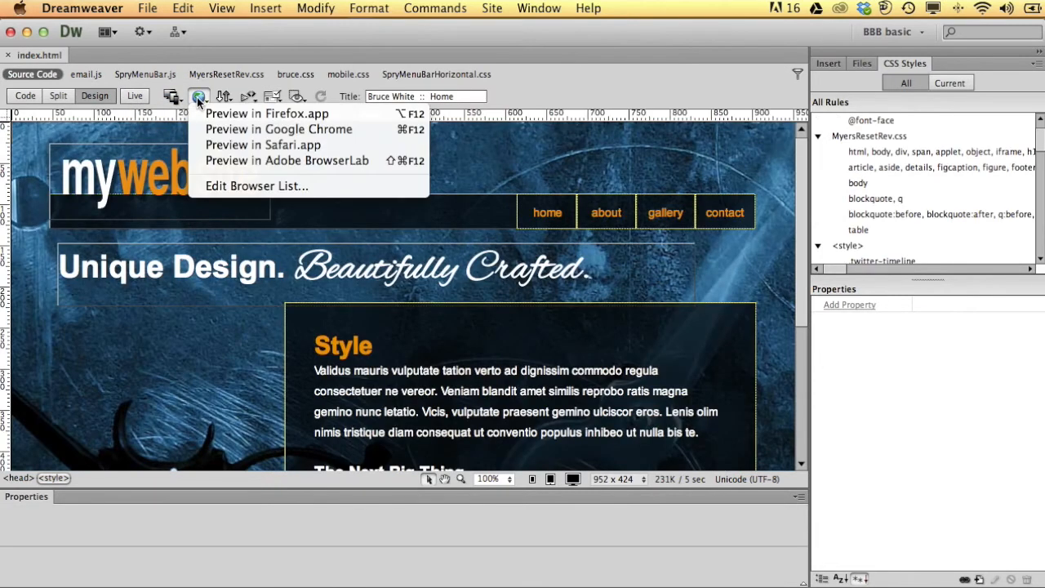
{"action": "left_click", "coordinate": [260, 132]}
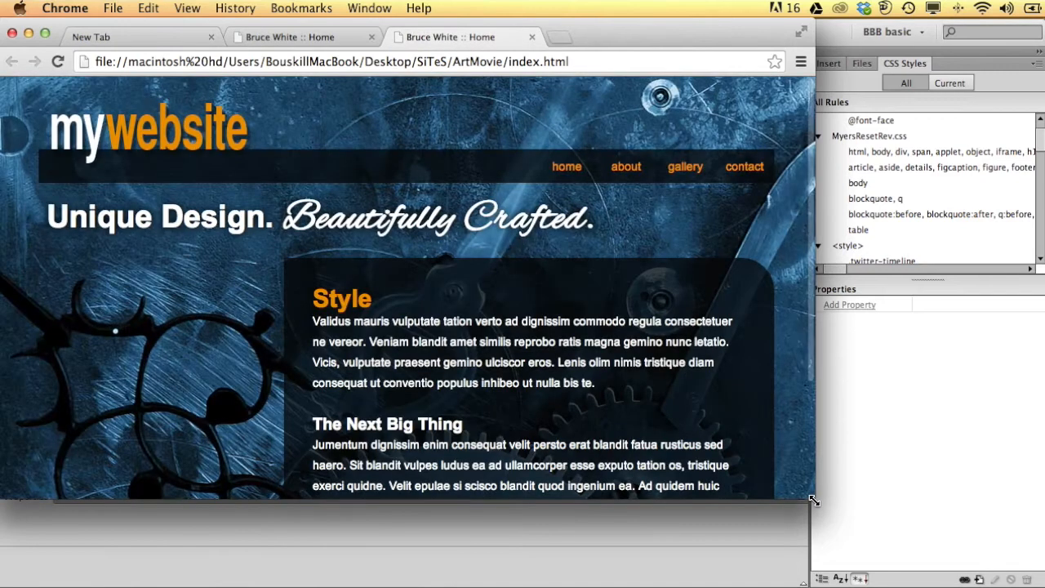
Widen the browser window and examine the embedded timeline's fit, tweets and scrolling on the home page.
{"action": "left_click_drag", "start_coordinate": [814, 501], "coordinate": [923, 532]}
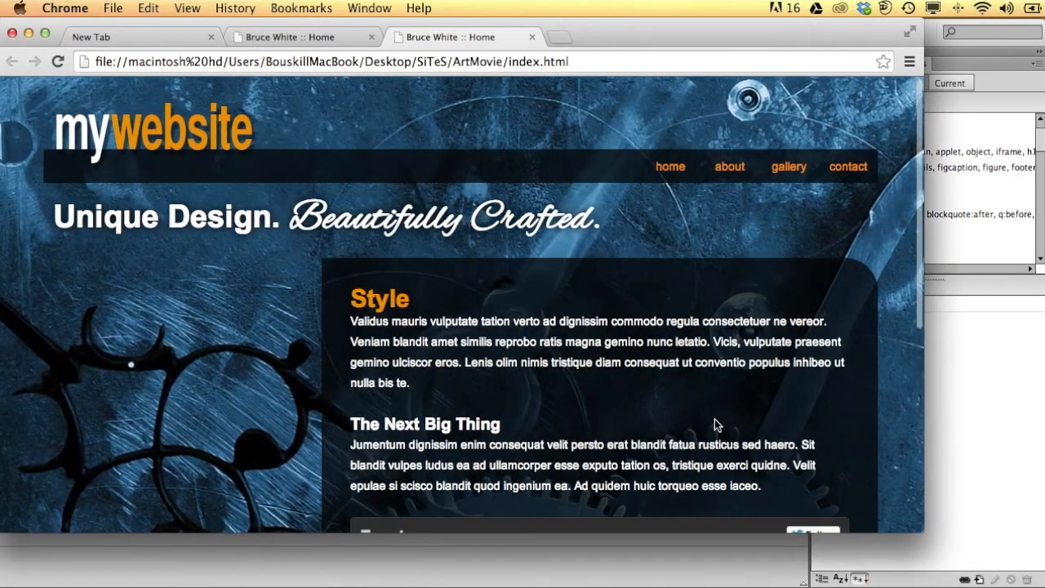
{"action": "scroll", "coordinate": [714, 421], "scroll_direction": "down", "scroll_amount": 5}
{"action": "scroll", "coordinate": [714, 420], "scroll_direction": "down", "scroll_amount": 3}
{"action": "scroll", "coordinate": [855, 397], "scroll_direction": "down", "scroll_amount": 5}
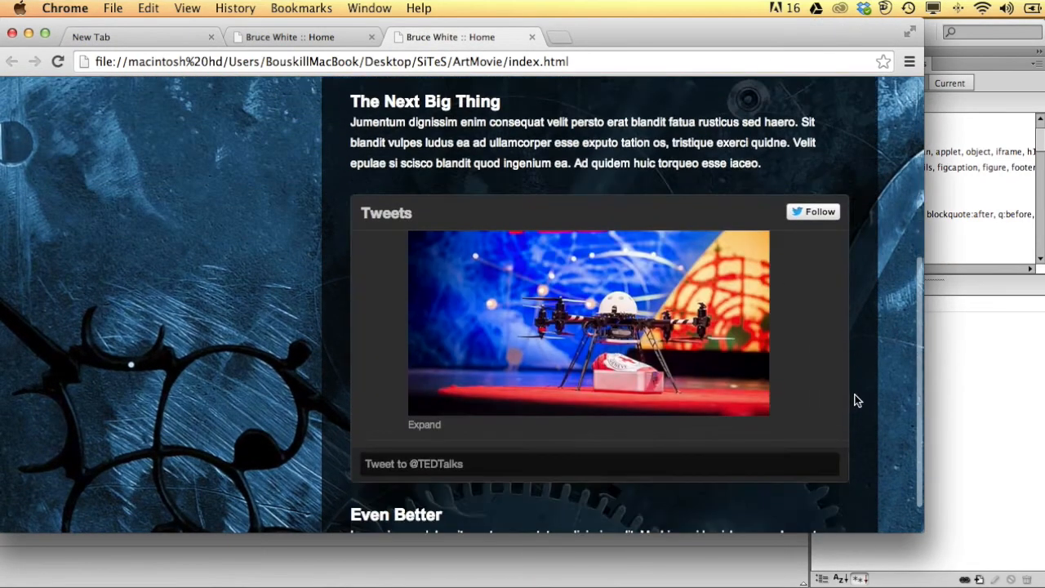
{"action": "scroll", "coordinate": [855, 400], "scroll_direction": "down", "scroll_amount": 1}
{"action": "scroll", "coordinate": [739, 320], "scroll_direction": "down", "scroll_amount": 6}
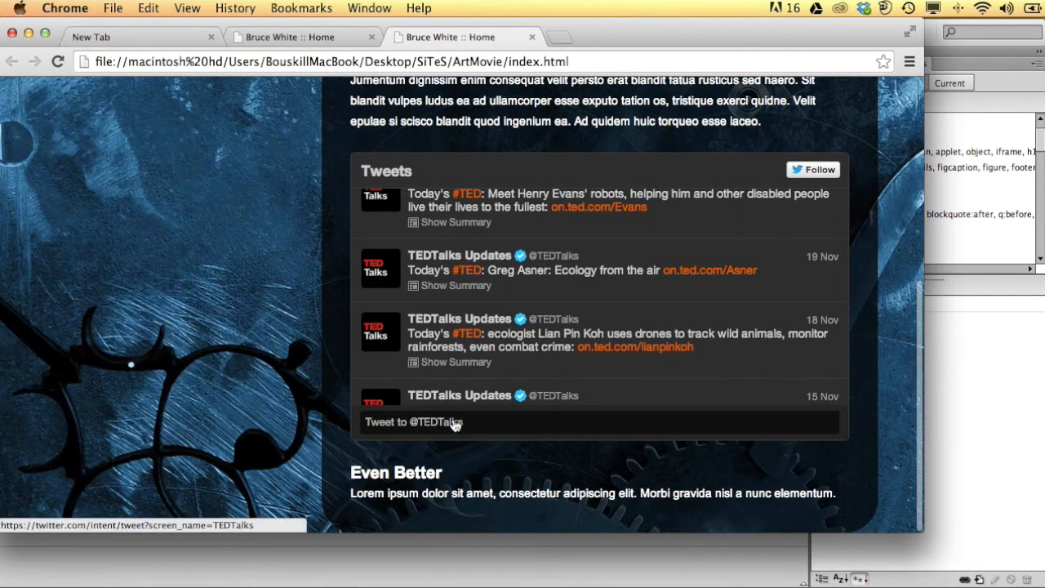
{"action": "scroll", "coordinate": [554, 370], "scroll_direction": "down", "scroll_amount": 3}
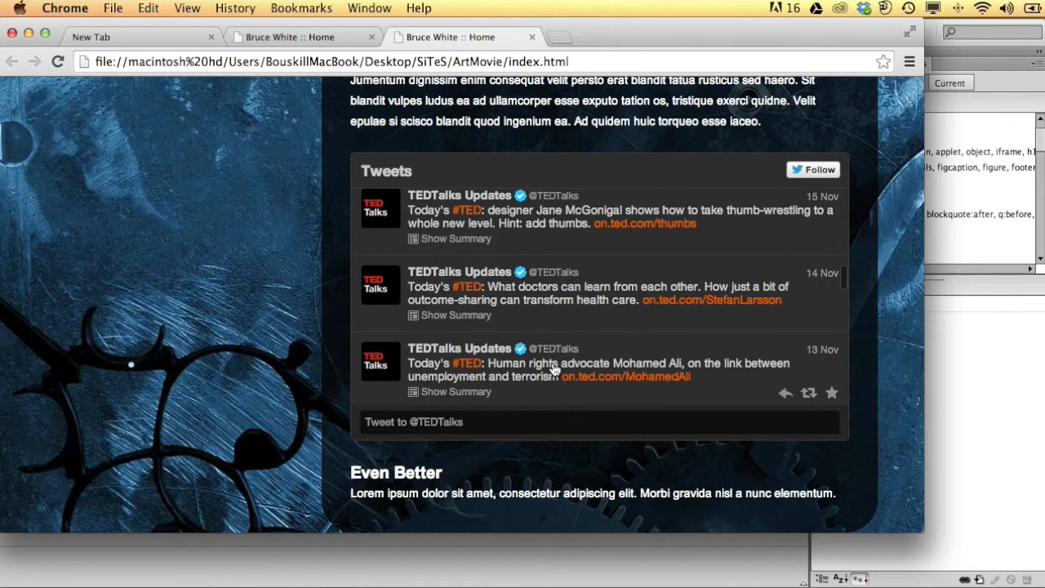
{"action": "scroll", "coordinate": [553, 369], "scroll_direction": "down", "scroll_amount": 3}
{"action": "scroll", "coordinate": [554, 369], "scroll_direction": "down", "scroll_amount": 3}
{"action": "scroll", "coordinate": [553, 369], "scroll_direction": "up", "scroll_amount": 10}
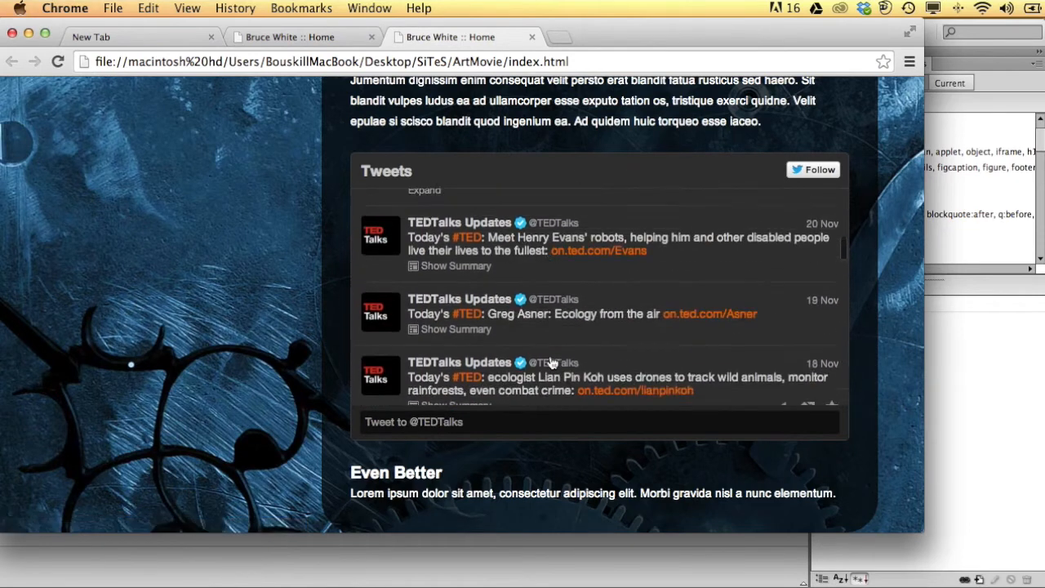
Return the embedded timeline to its newest tweets and resize the browser window to check how the widget fits.
{"action": "scroll", "coordinate": [553, 361], "scroll_direction": "up", "scroll_amount": 5}
{"action": "left_click_drag", "start_coordinate": [919, 311], "coordinate": [915, 524]}
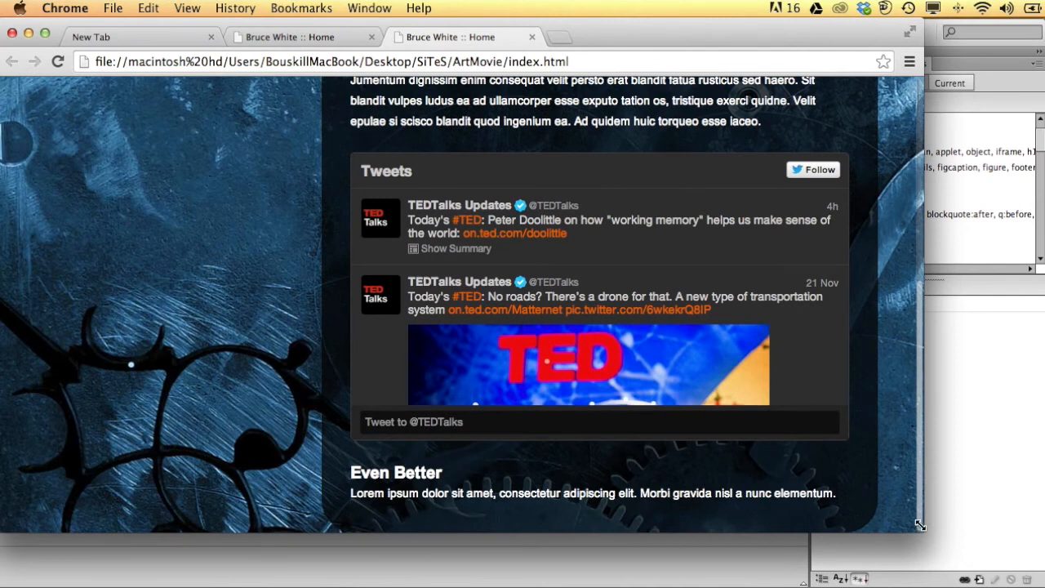
{"action": "mouse_move", "coordinate": [921, 531]}
{"action": "left_mouse_down"}
{"action": "mouse_move", "coordinate": [677, 544]}
{"action": "mouse_move", "coordinate": [906, 544]}
{"action": "left_mouse_up"}
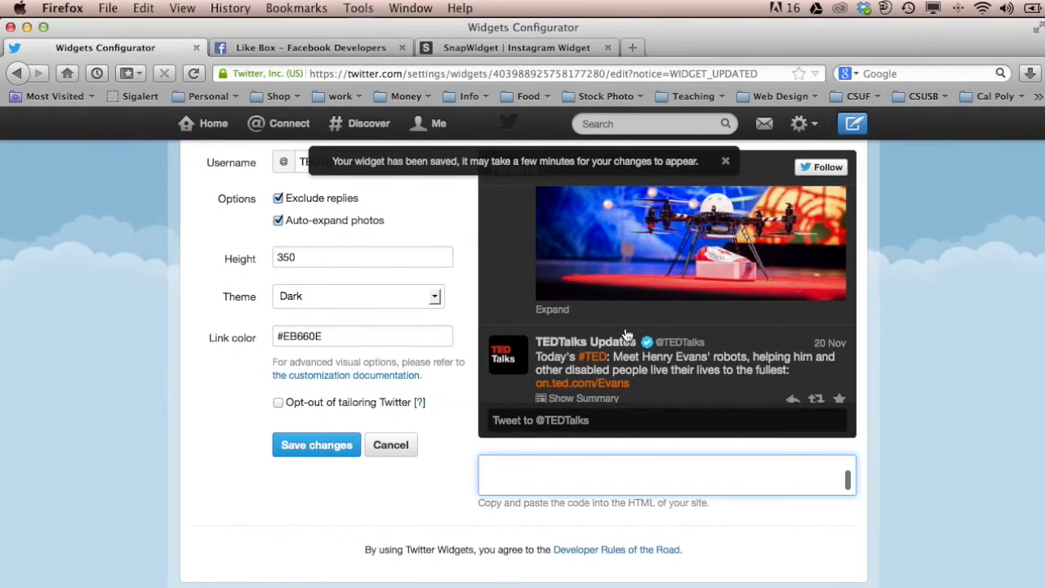
Switch to Firefox and review the Facebook Developers Like Box page, including its code generator, preview and attribute table.
{"action": "left_click", "coordinate": [308, 48]}
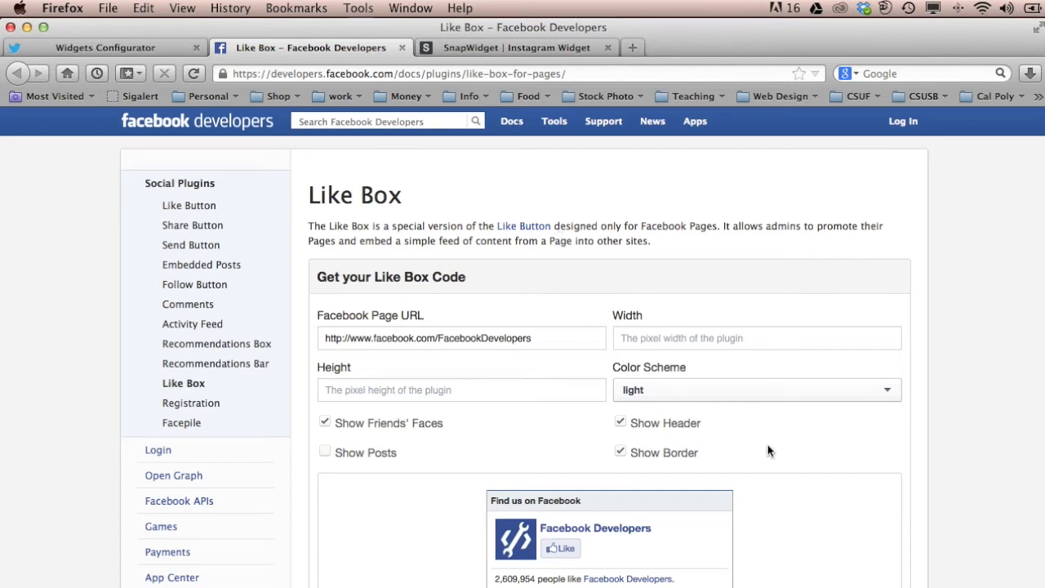
{"action": "scroll", "coordinate": [758, 451], "scroll_direction": "down", "scroll_amount": 10}
{"action": "scroll", "coordinate": [782, 449], "scroll_direction": "down", "scroll_amount": 5}
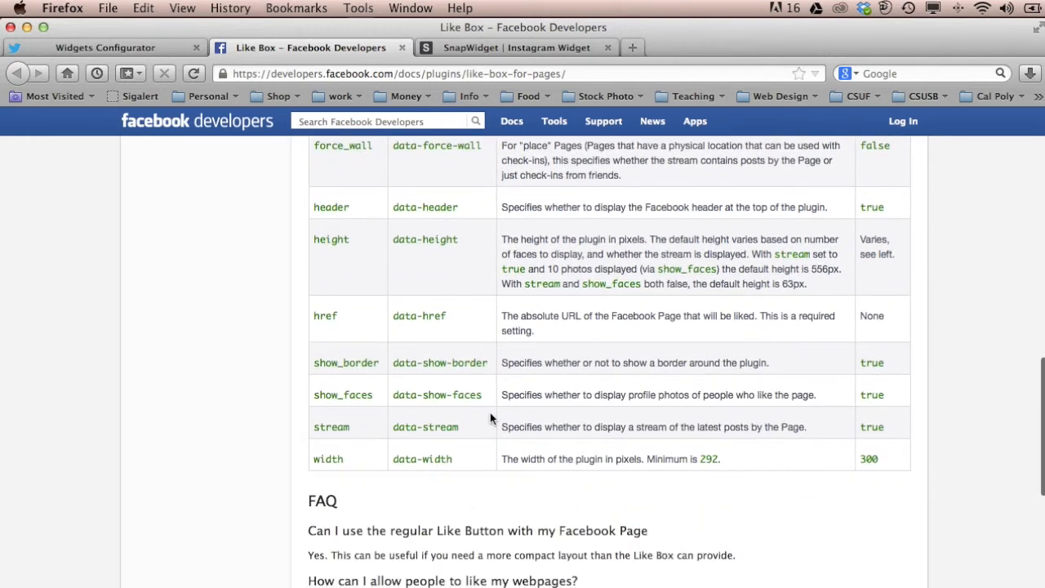
{"action": "scroll", "coordinate": [717, 374], "scroll_direction": "up", "scroll_amount": 12}
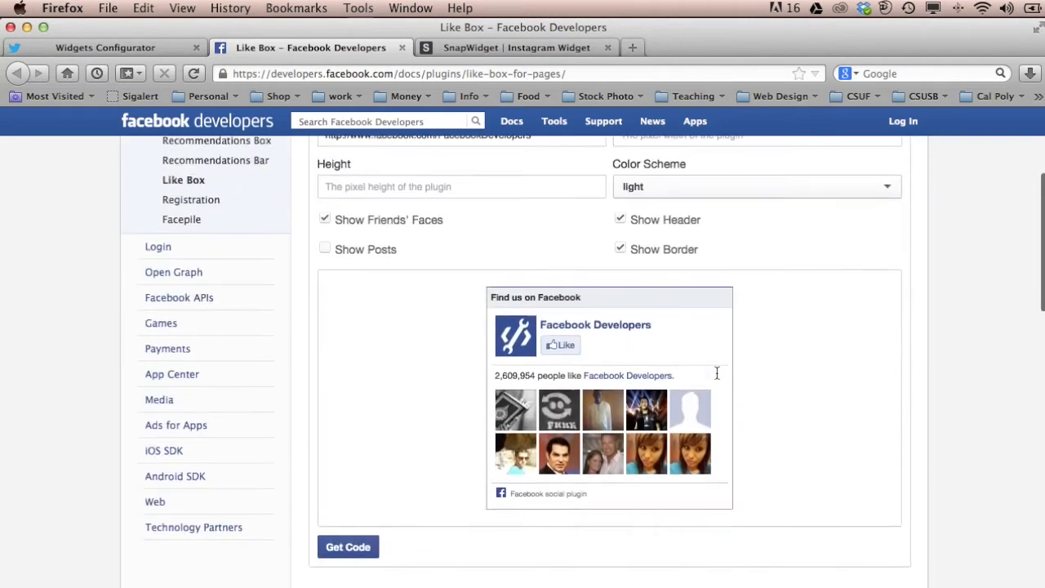
{"action": "scroll", "coordinate": [717, 373], "scroll_direction": "up", "scroll_amount": 5}
Examine the SnapWidget Instagram widget page and its customization options.
{"action": "left_click", "coordinate": [518, 49]}
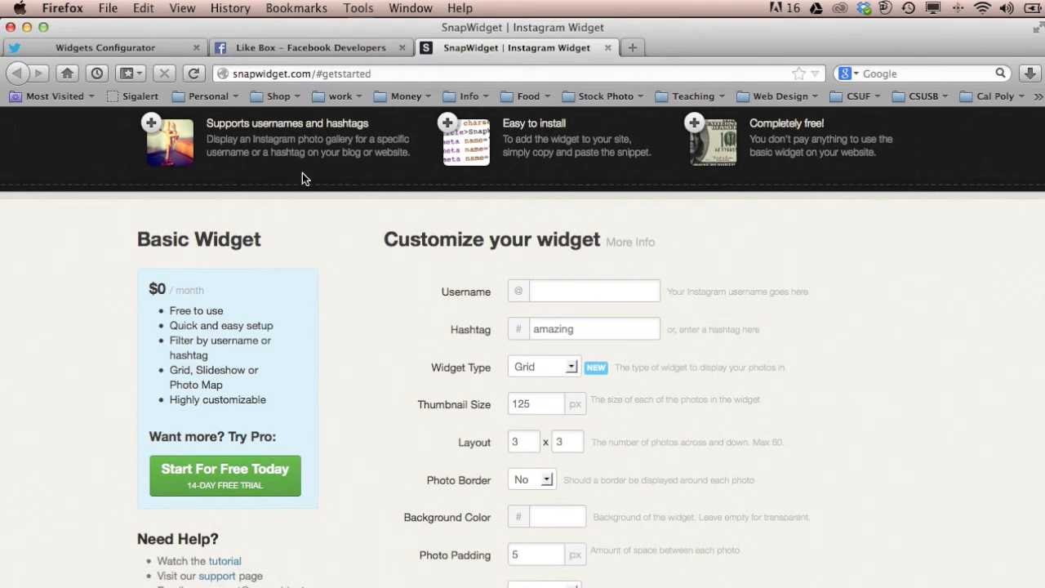
{"action": "scroll", "coordinate": [357, 414], "scroll_direction": "down", "scroll_amount": 5}
{"action": "scroll", "coordinate": [356, 414], "scroll_direction": "up", "scroll_amount": 10}
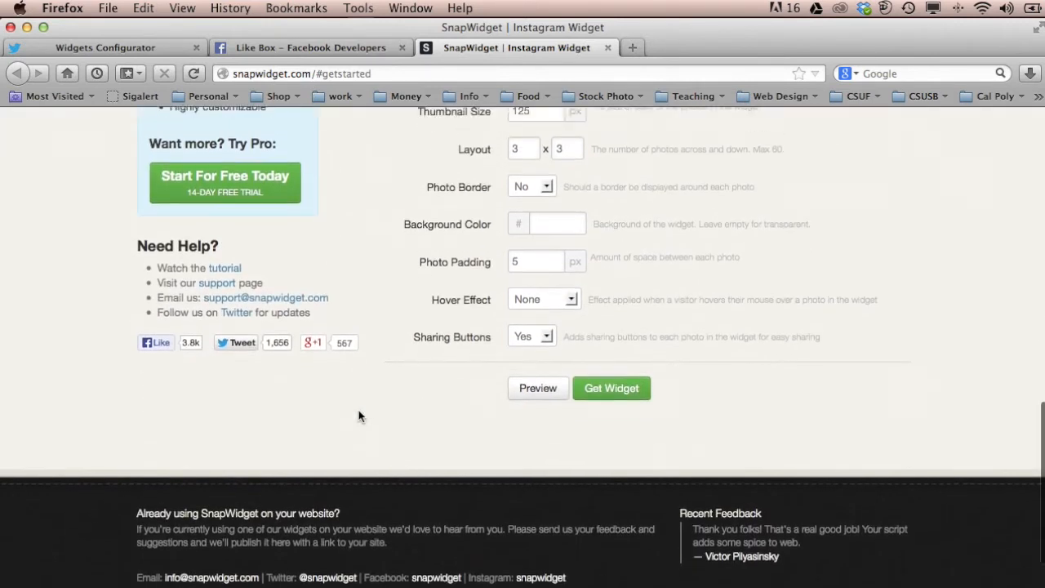
{"action": "scroll", "coordinate": [359, 416], "scroll_direction": "down", "scroll_amount": 5}
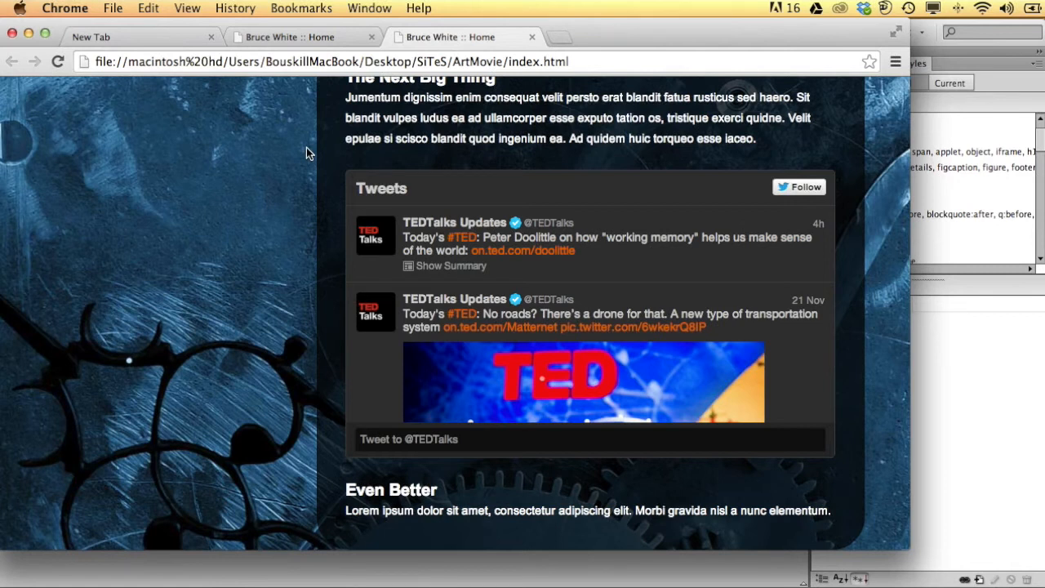
Switch to Dreamweaver and collapse the rule lists of all style sheets attached to index.html.
{"action": "left_click", "coordinate": [310, 585]}
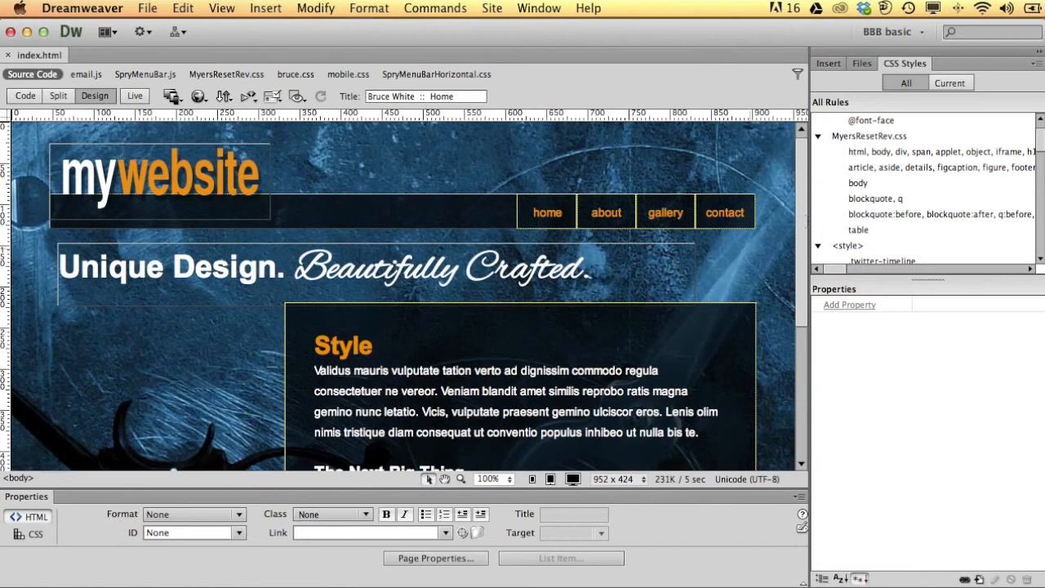
{"action": "left_click", "coordinate": [817, 136]}
{"action": "left_click", "coordinate": [818, 151]}
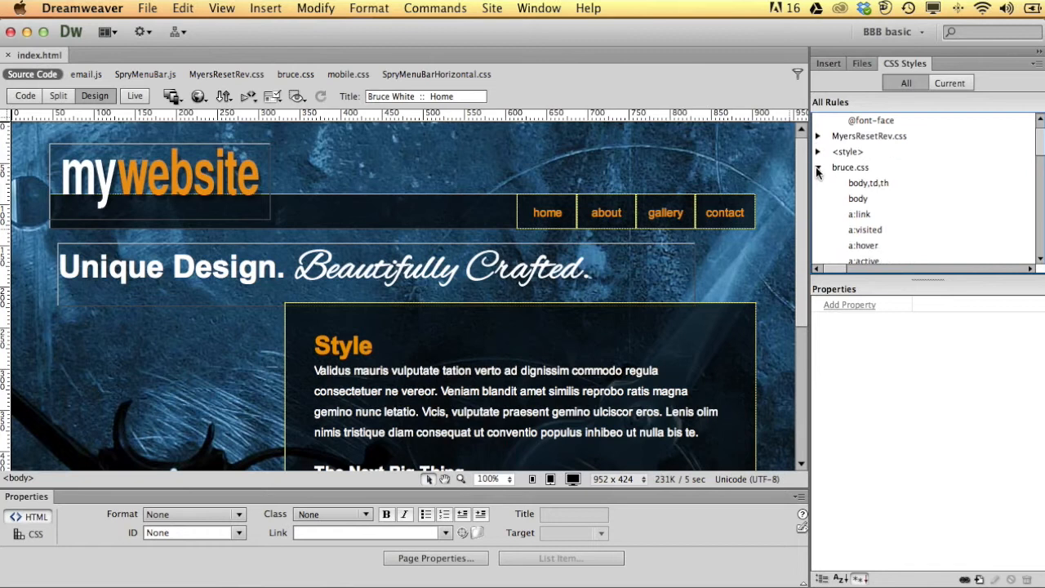
{"action": "left_click", "coordinate": [817, 168]}
{"action": "left_click", "coordinate": [817, 183]}
{"action": "left_click", "coordinate": [817, 198]}
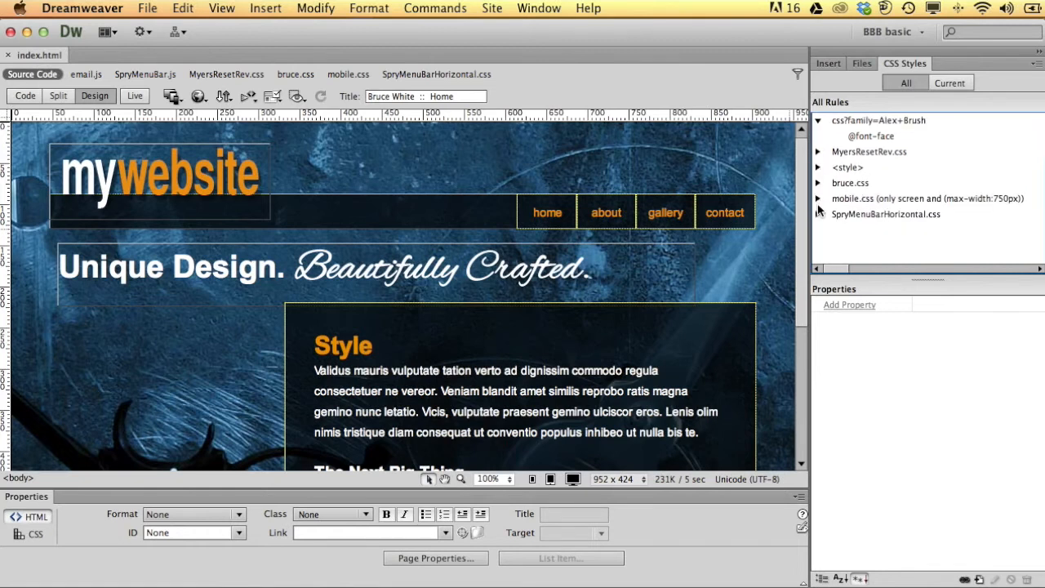
{"action": "left_click", "coordinate": [818, 121]}
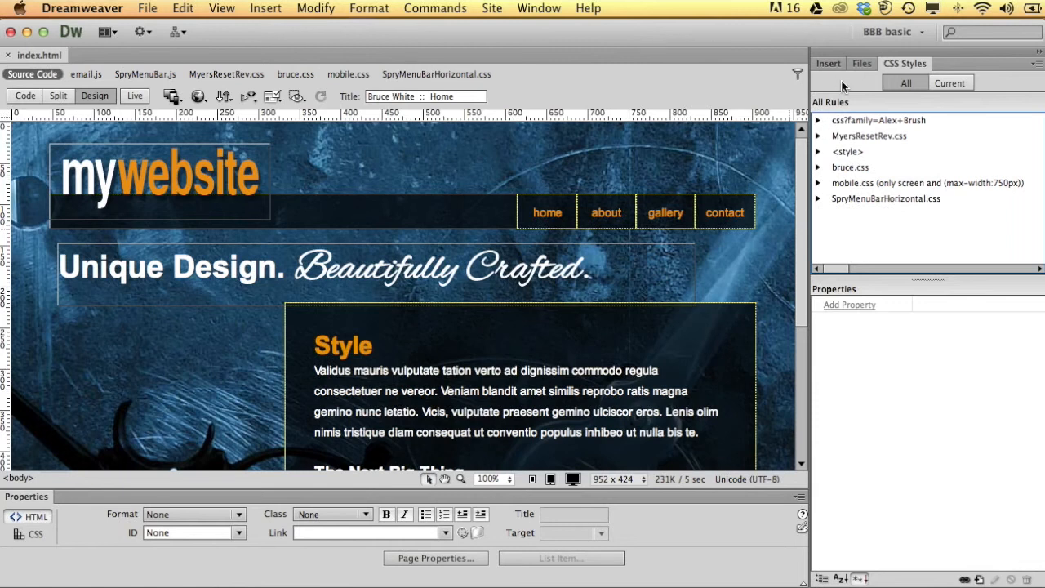
Open gallery.html from the artMovie site files and go to its Current work thumbnails.
{"action": "left_click", "coordinate": [861, 64]}
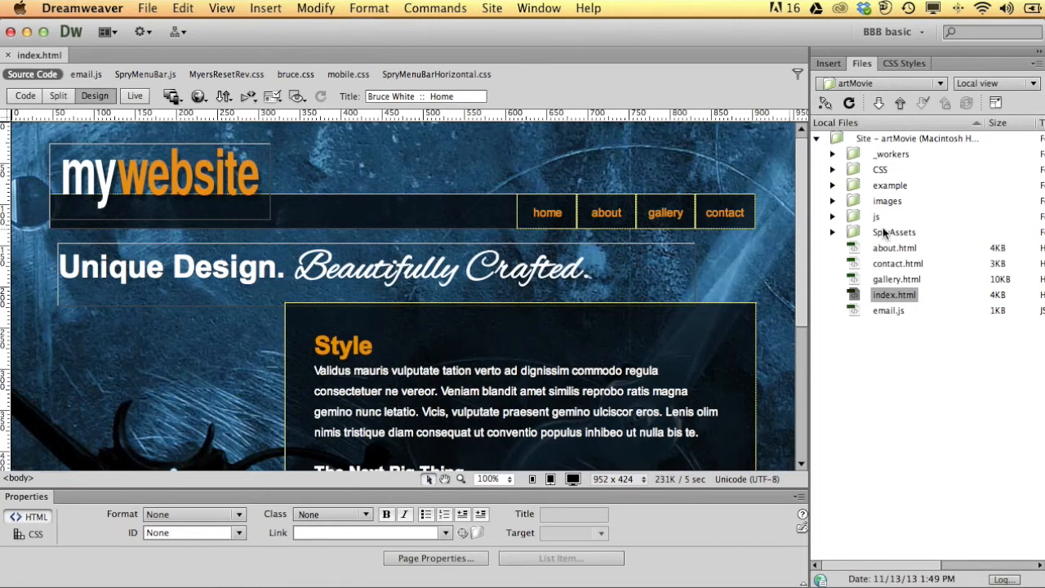
{"action": "double_click", "coordinate": [886, 279]}
{"action": "scroll", "coordinate": [554, 368], "scroll_direction": "down", "scroll_amount": 5}
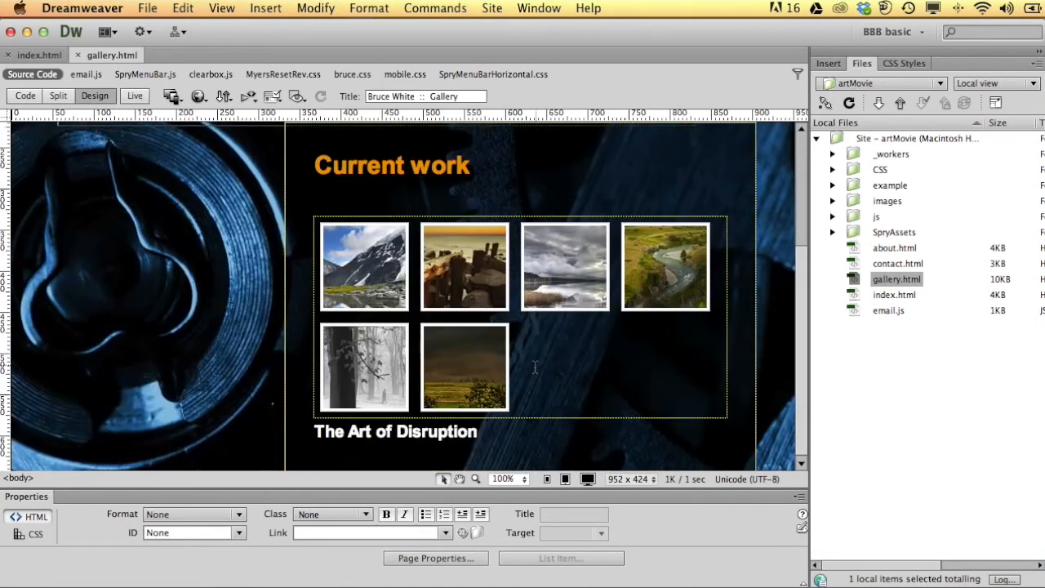
Try to remove the blank space between the Current work heading and the thumbnail gallery.
{"action": "left_click", "coordinate": [318, 199]}
{"action": "key", "text": "BackSpace"}
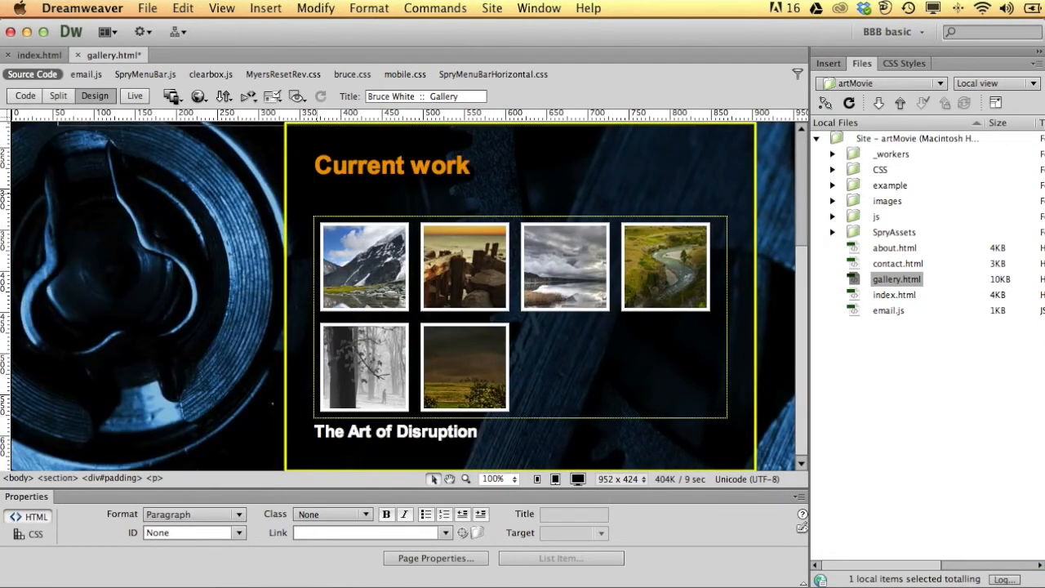
{"action": "left_click", "coordinate": [491, 172]}
{"action": "left_click", "coordinate": [312, 214]}
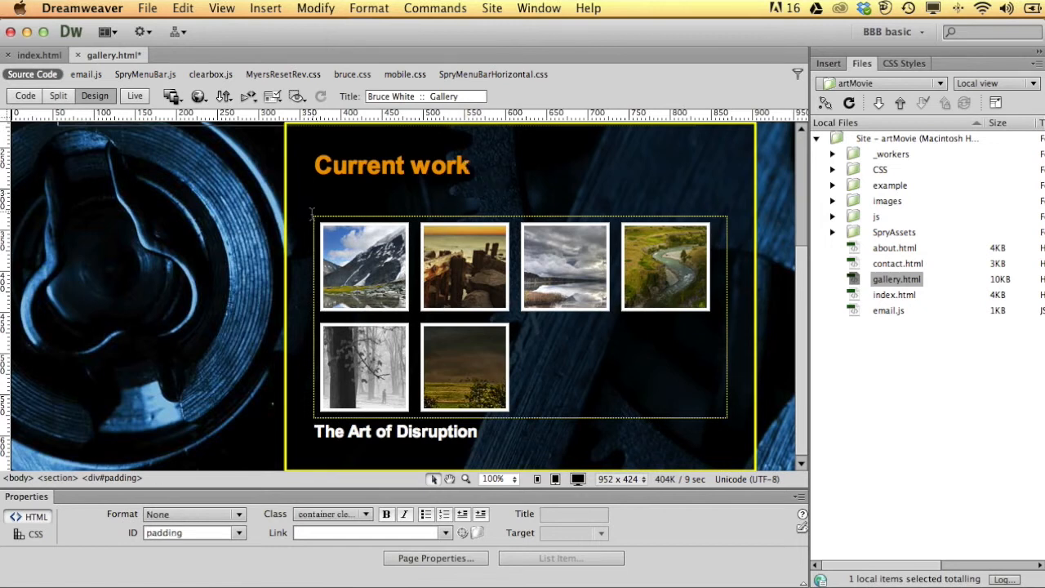
{"action": "key", "text": "Left"}
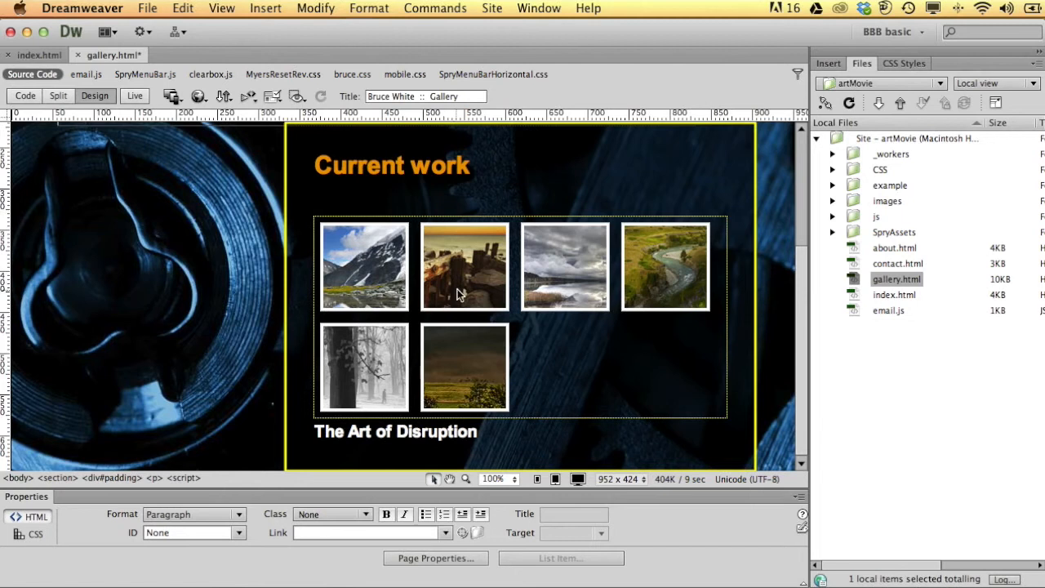
Add an empty paragraph below the "The Art of Disruption" heading in gallery.html.
{"action": "left_click", "coordinate": [484, 432]}
{"action": "key", "text": "Return"}
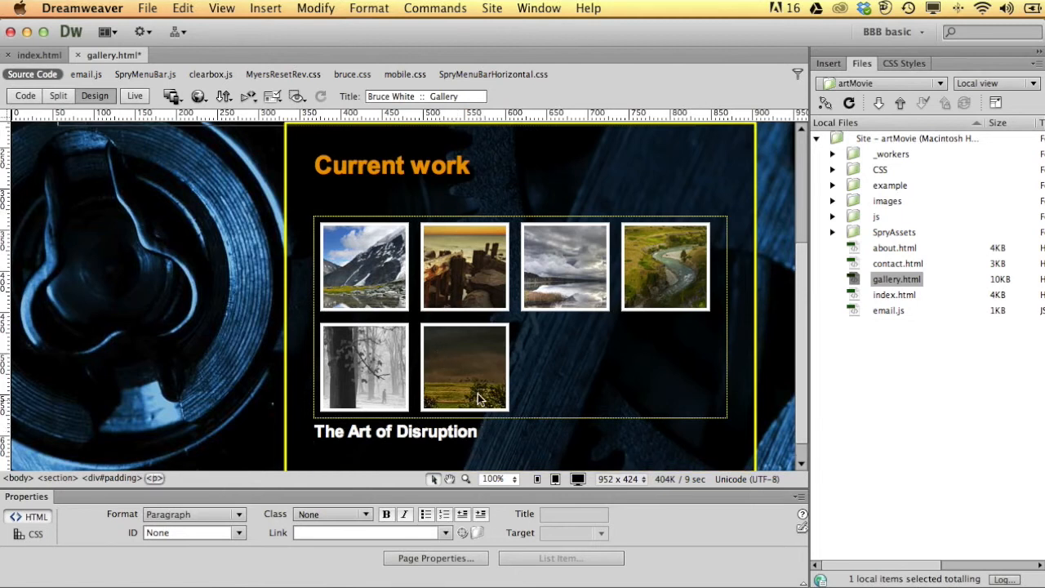
{"action": "scroll", "coordinate": [469, 383], "scroll_direction": "down", "scroll_amount": 1}
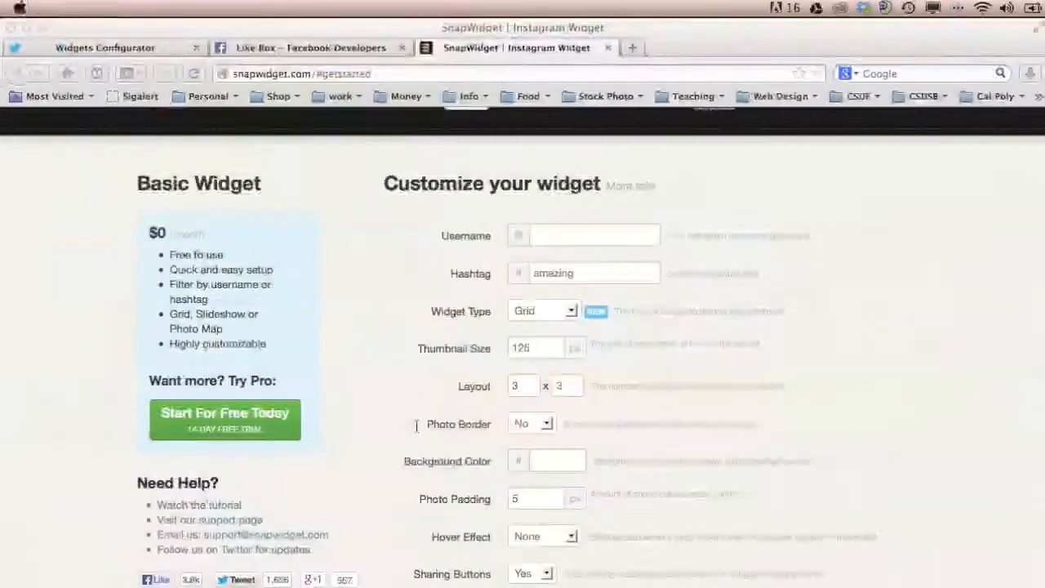
Switch to Firefox, load the Google home page and open YouTube from its list of apps.
{"action": "left_click", "coordinate": [66, 74]}
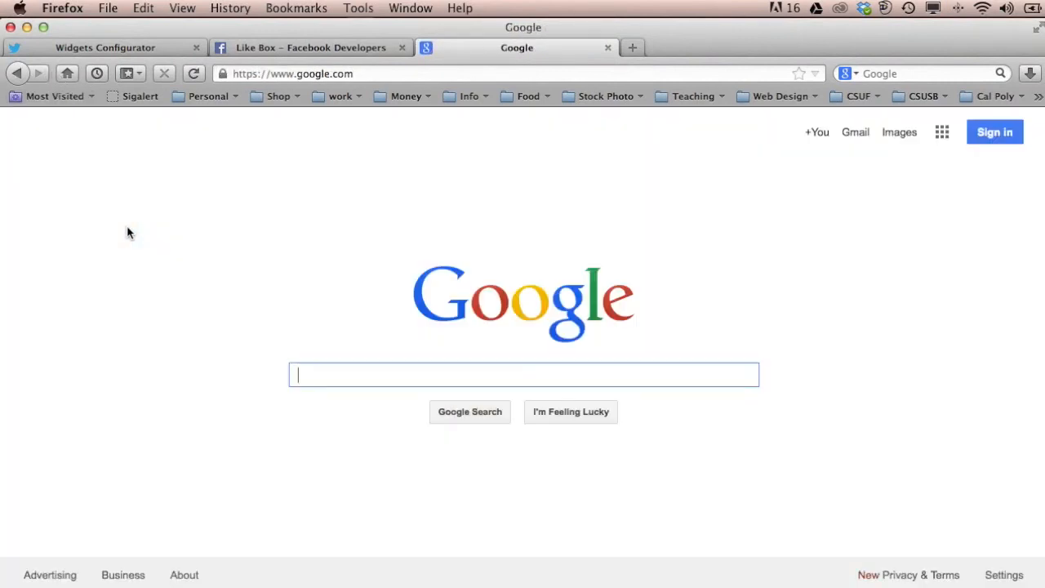
{"action": "left_click", "coordinate": [942, 134]}
{"action": "left_click", "coordinate": [963, 221]}
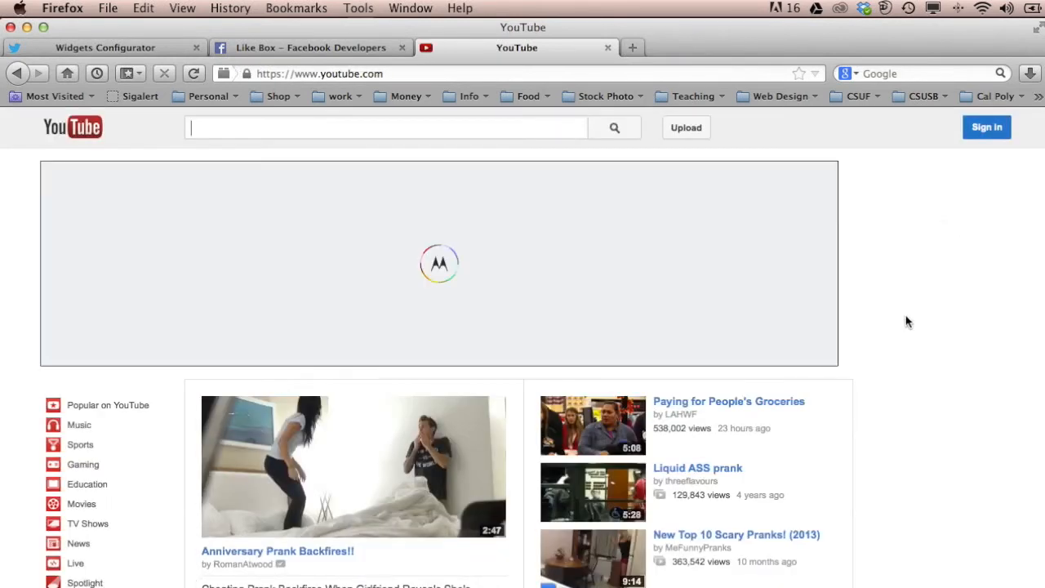
Copy the heading text "The Art of Disruption" from gallery.html in Dreamweaver and search YouTube in Firefox for it.
{"action": "left_click", "coordinate": [268, 128]}
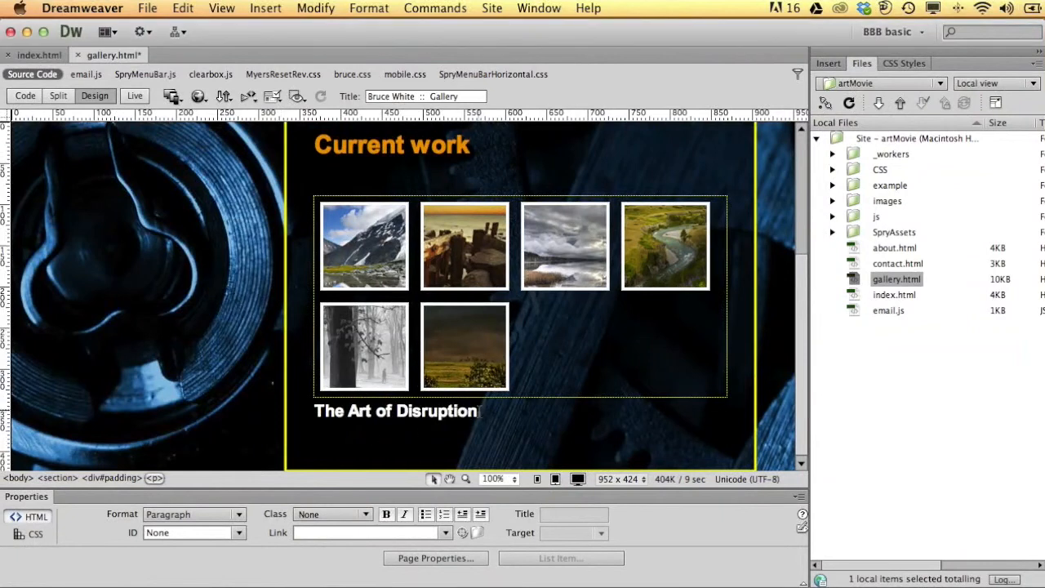
{"action": "left_click_drag", "start_coordinate": [478, 412], "coordinate": [300, 413]}
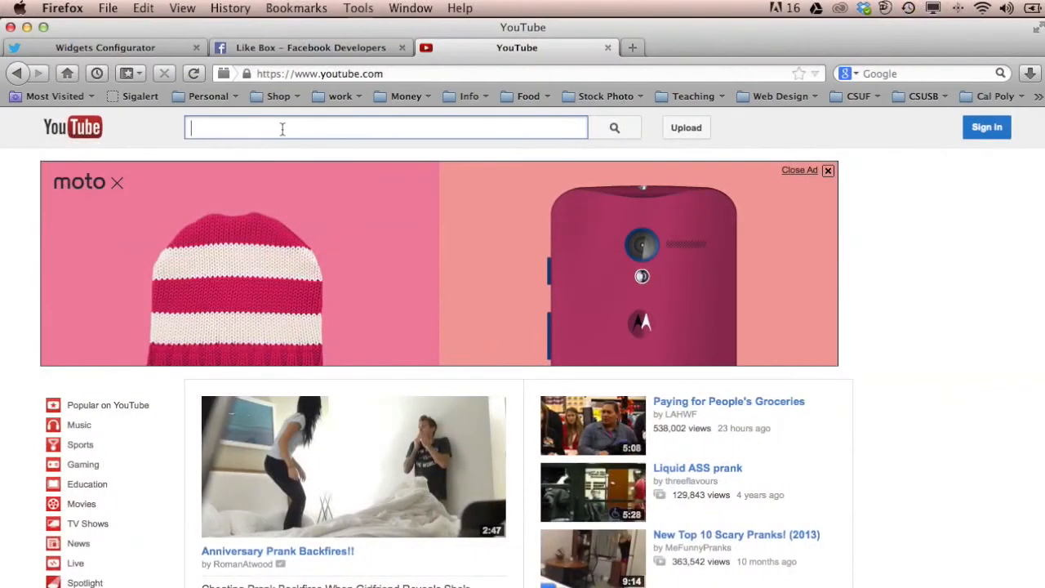
{"action": "type", "text": "The Art of Disruption"}
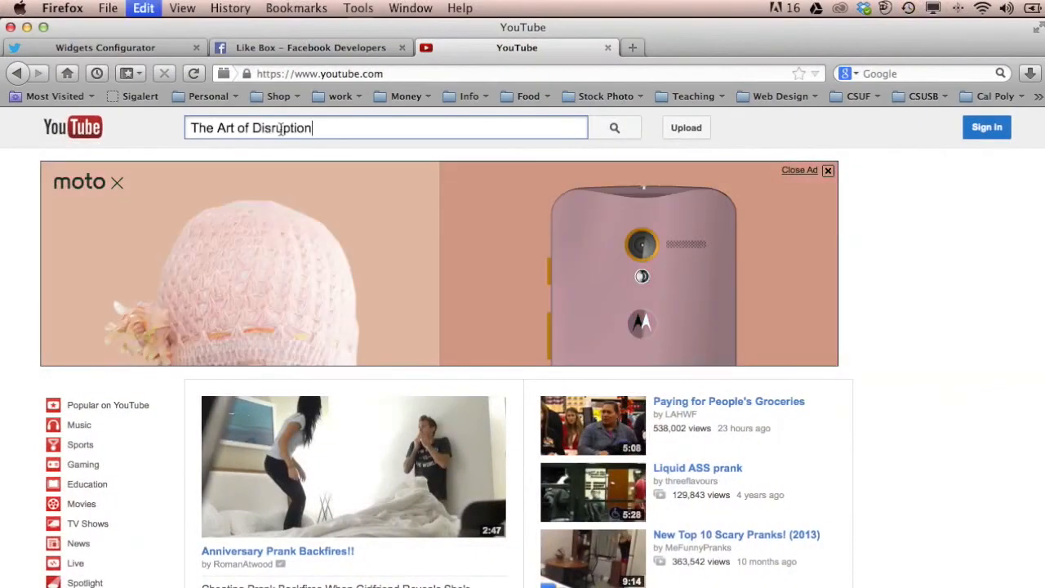
{"action": "key", "text": "Return"}
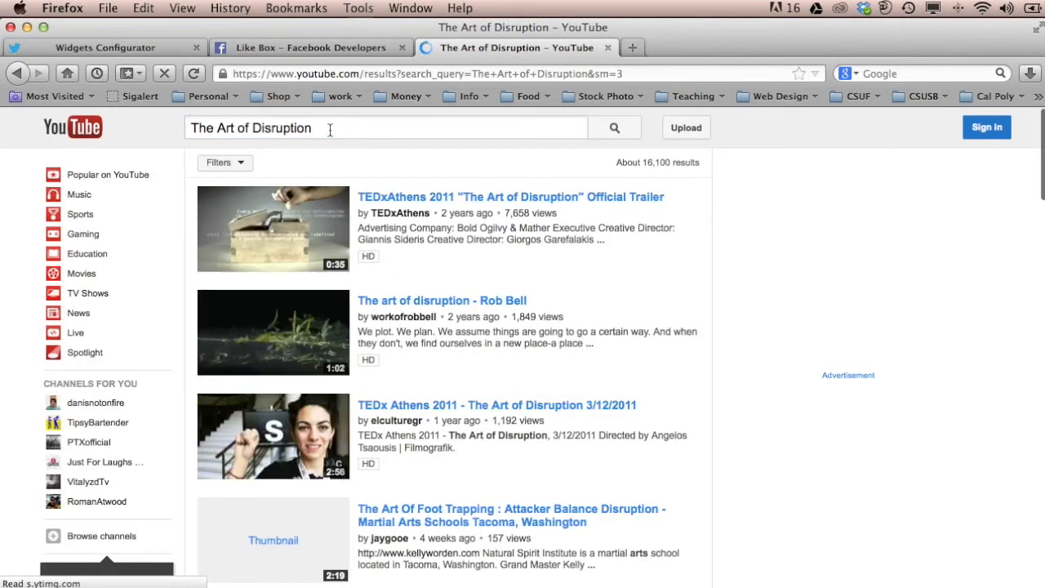
Open the video TEDxAthens 2011 "The Art of Disruption" Official Trailer and pause its playback.
{"action": "left_click", "coordinate": [290, 253]}
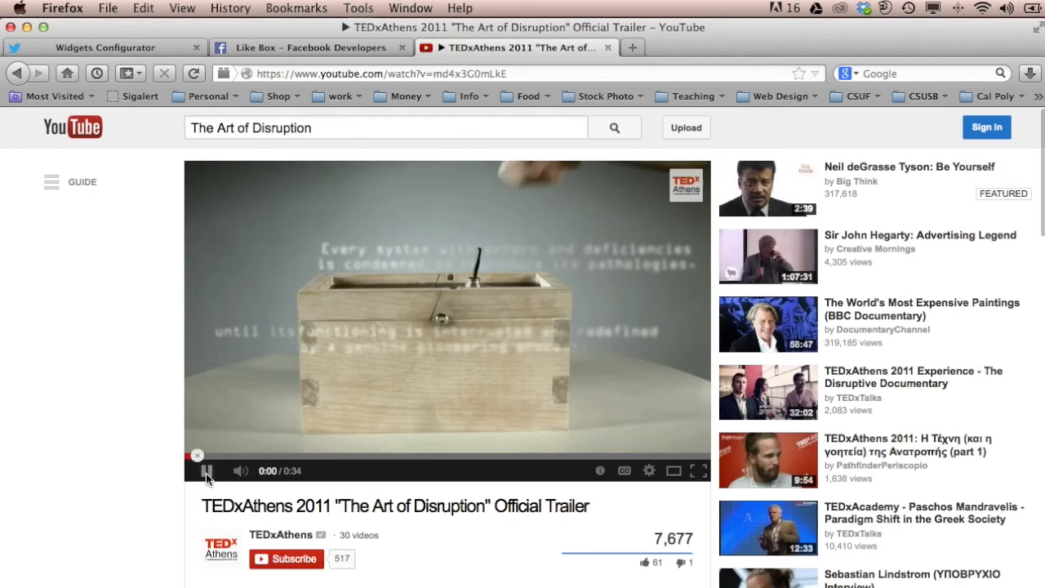
{"action": "left_click", "coordinate": [206, 473]}
{"action": "scroll", "coordinate": [442, 327], "scroll_direction": "down", "scroll_amount": 5}
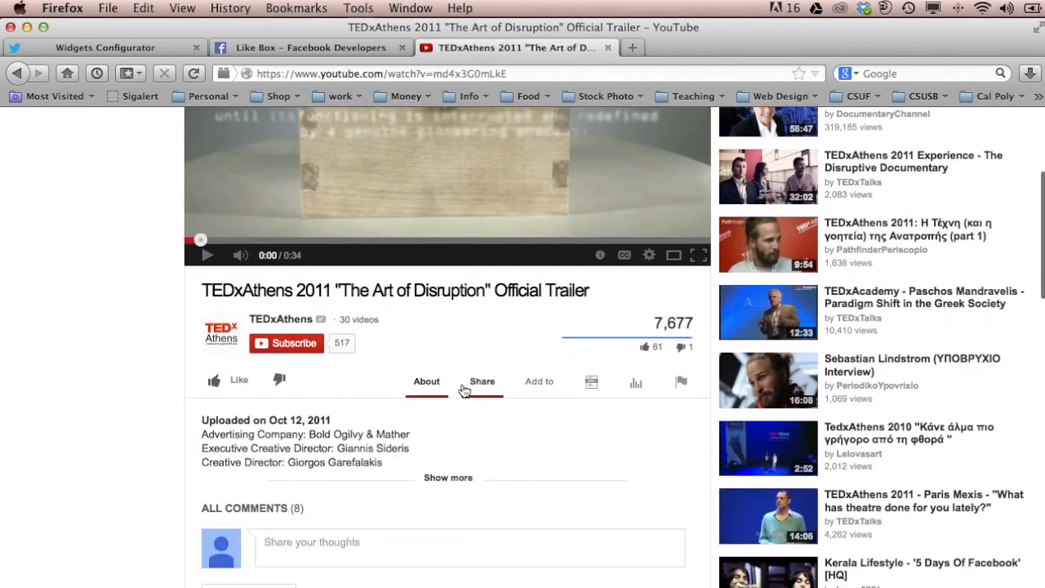
Display the trailer's embed code and review the available video sizes, keeping 853 × 480.
{"action": "left_click", "coordinate": [482, 384]}
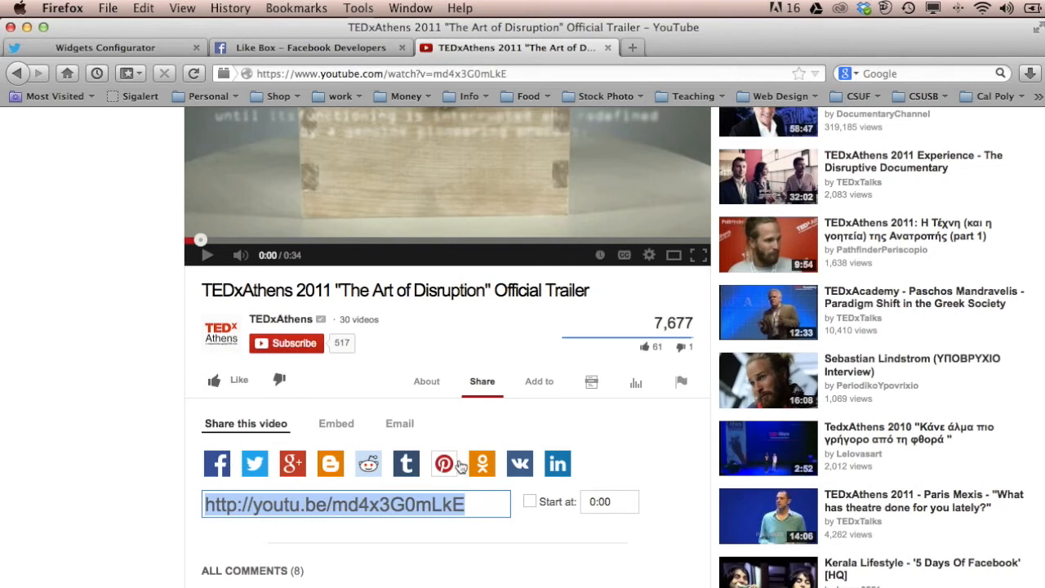
{"action": "left_click", "coordinate": [338, 425]}
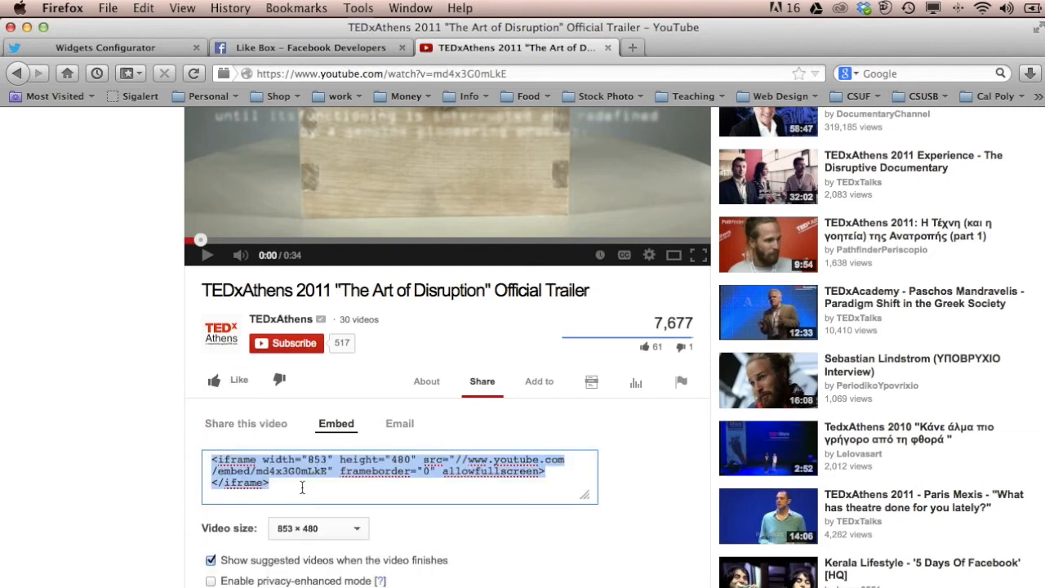
{"action": "scroll", "coordinate": [394, 525], "scroll_direction": "down", "scroll_amount": 3}
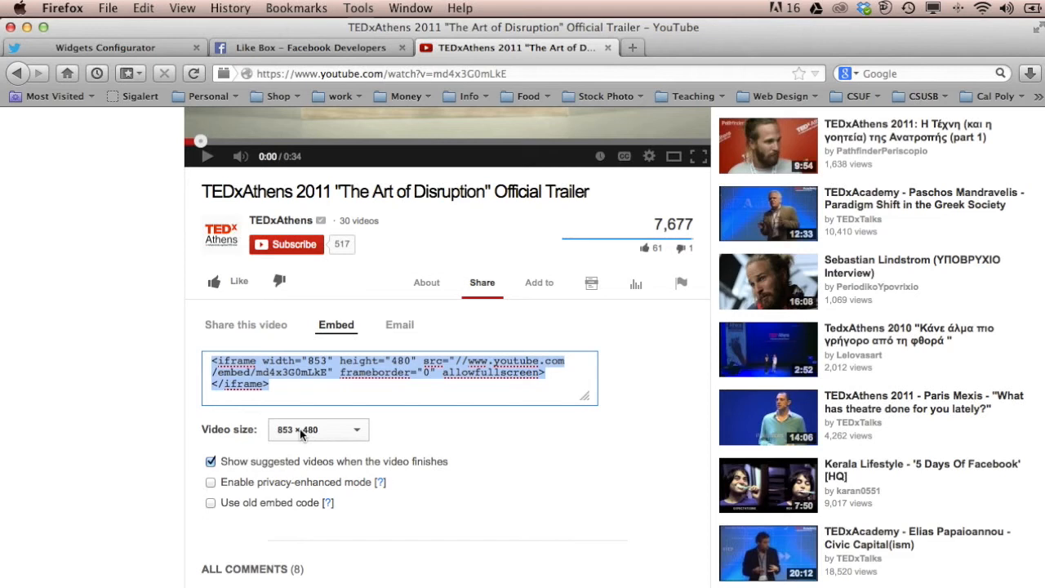
{"action": "left_click", "coordinate": [359, 433]}
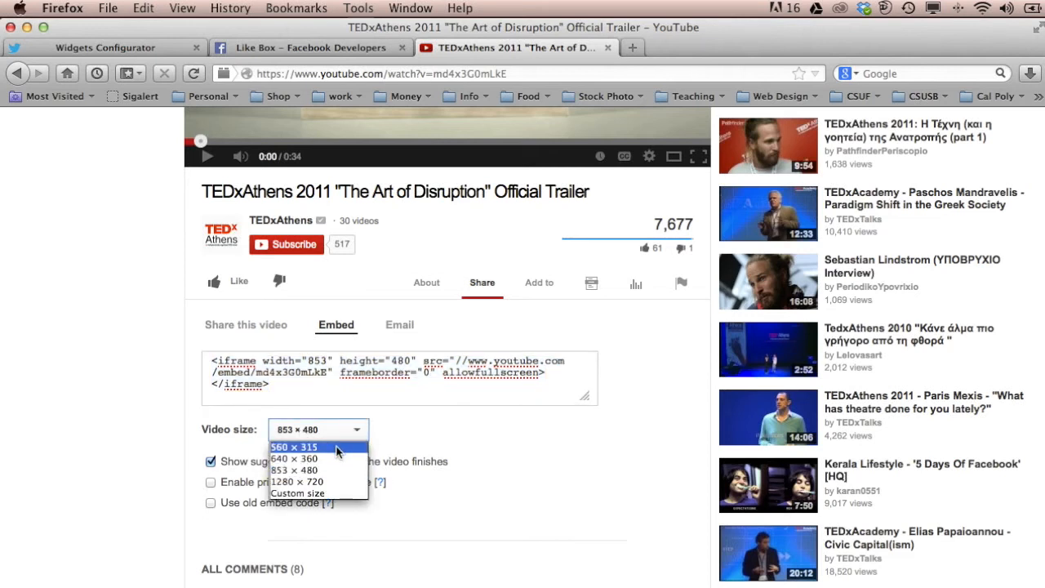
{"action": "left_click", "coordinate": [513, 463]}
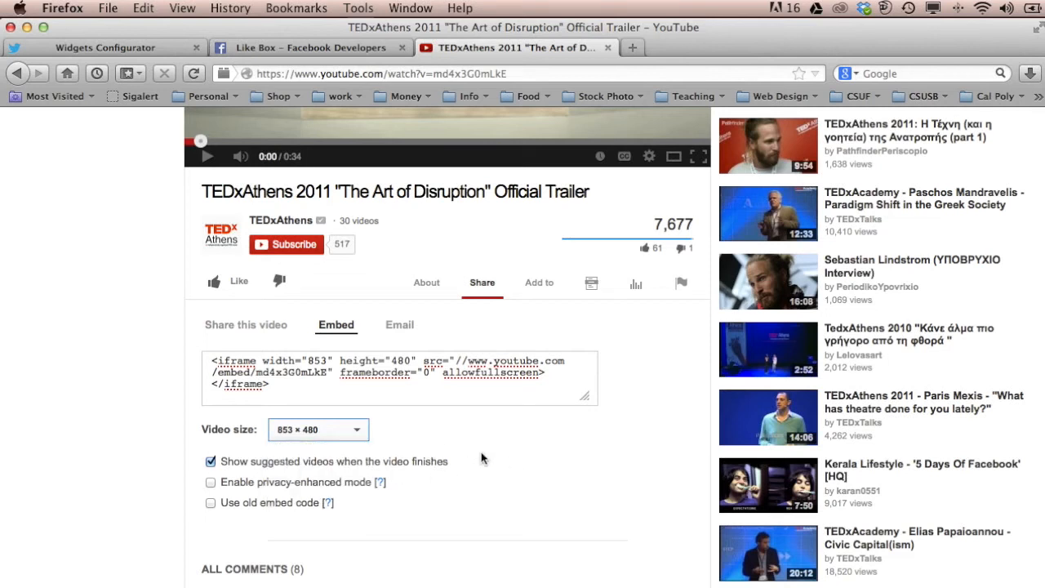
Copy the trailer's complete iframe embed code.
{"action": "left_click", "coordinate": [282, 390]}
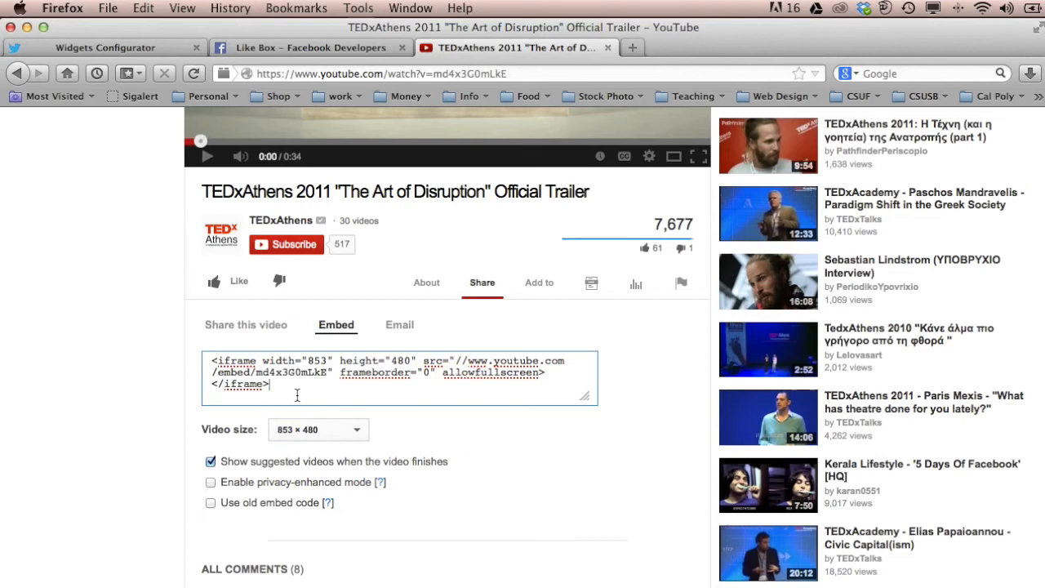
{"action": "key", "text": "super+a"}
{"action": "key", "text": "super+c"}
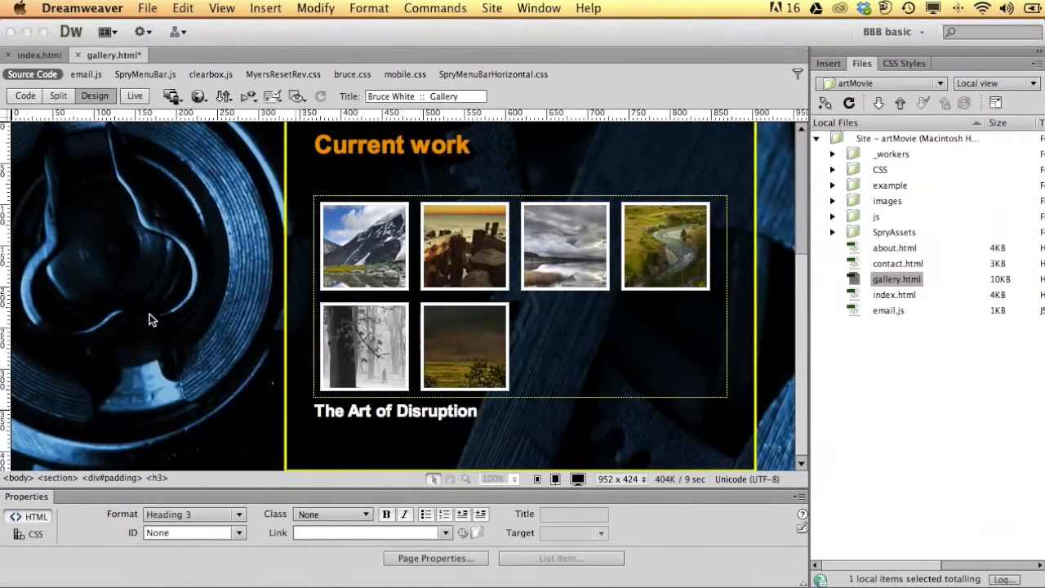
In the source code of gallery.html in Dreamweaver, replace the empty paragraph below the "The Art of Disruption" heading with the copied iframe embed code.
{"action": "left_click_drag", "start_coordinate": [314, 411], "coordinate": [488, 439]}
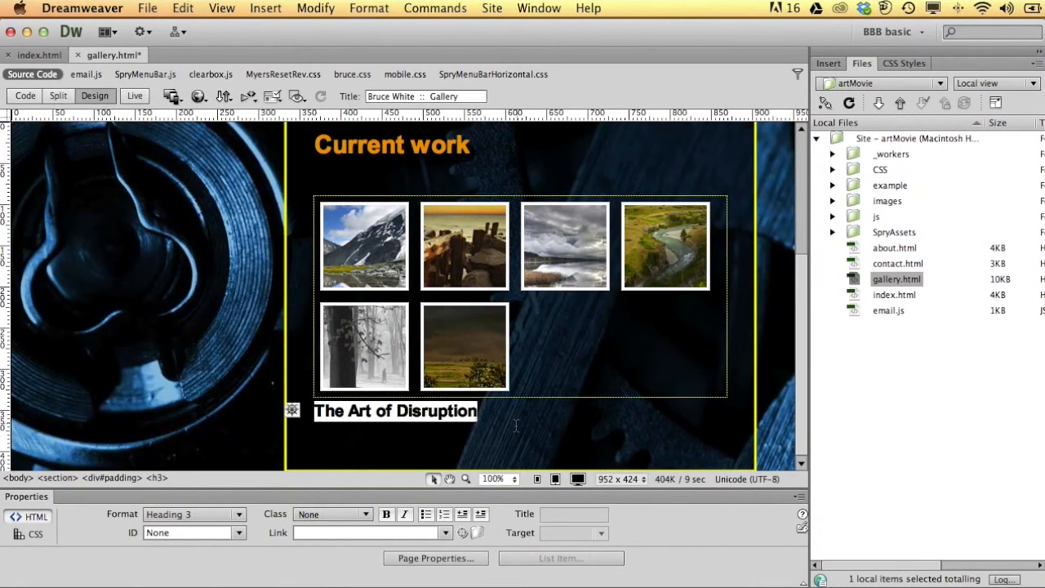
{"action": "left_click", "coordinate": [514, 425]}
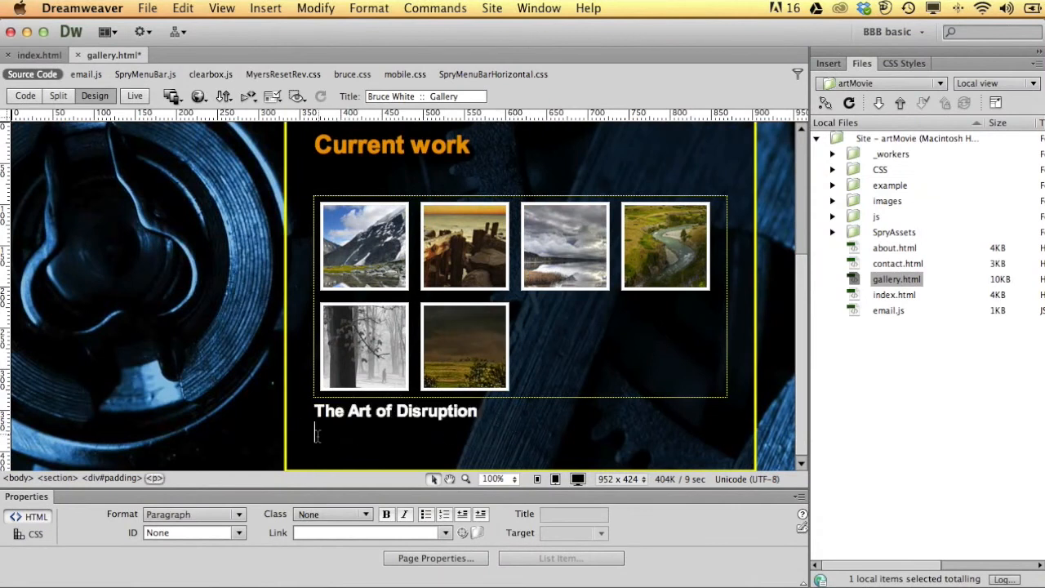
{"action": "left_click", "coordinate": [25, 97]}
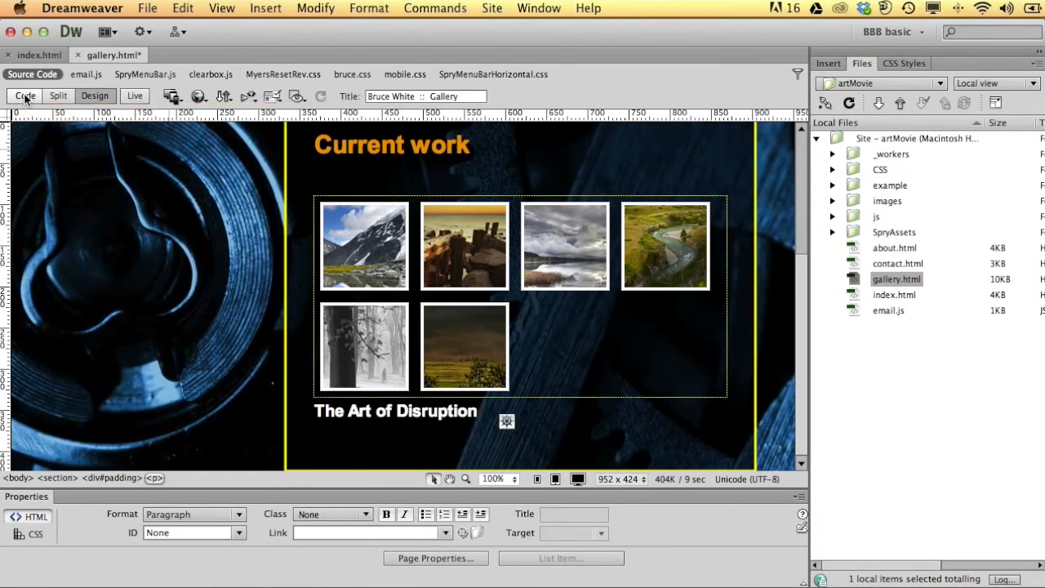
{"action": "left_click_drag", "start_coordinate": [199, 262], "coordinate": [38, 260]}
{"action": "key", "text": "Return"}
{"action": "key", "text": "Return"}
{"action": "key", "text": "Return"}
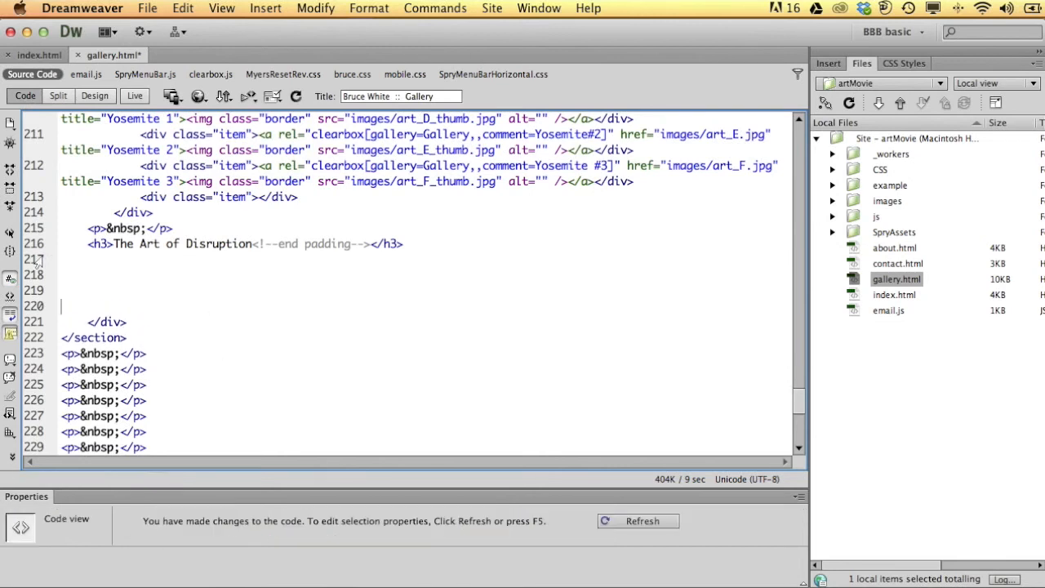
{"action": "key", "text": "super+v"}
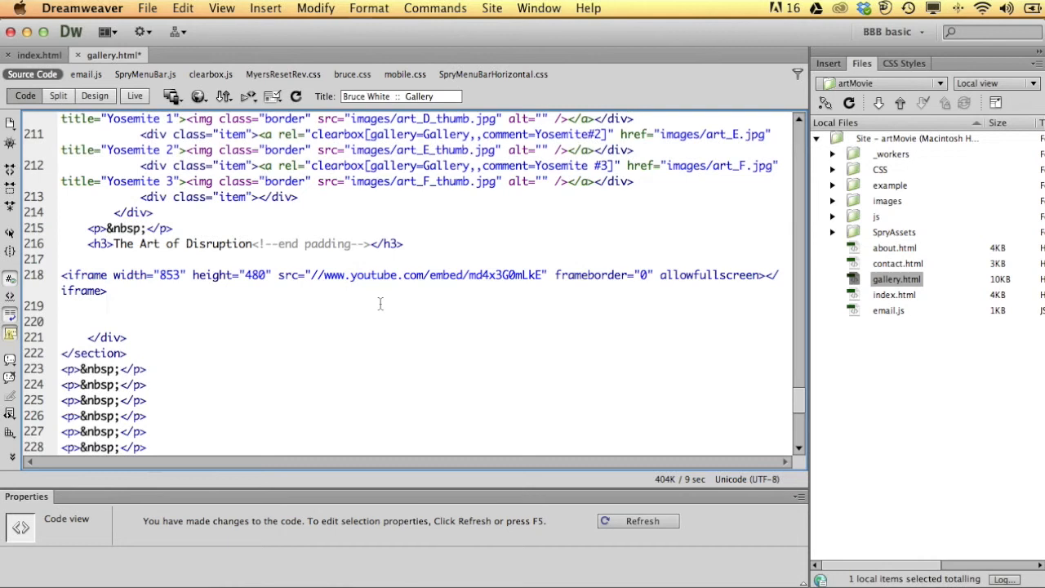
Prefix the iframe's source URL with "http:" and set the iframe's width to 100%.
{"action": "left_click", "coordinate": [313, 275]}
{"action": "type", "text": "http"}
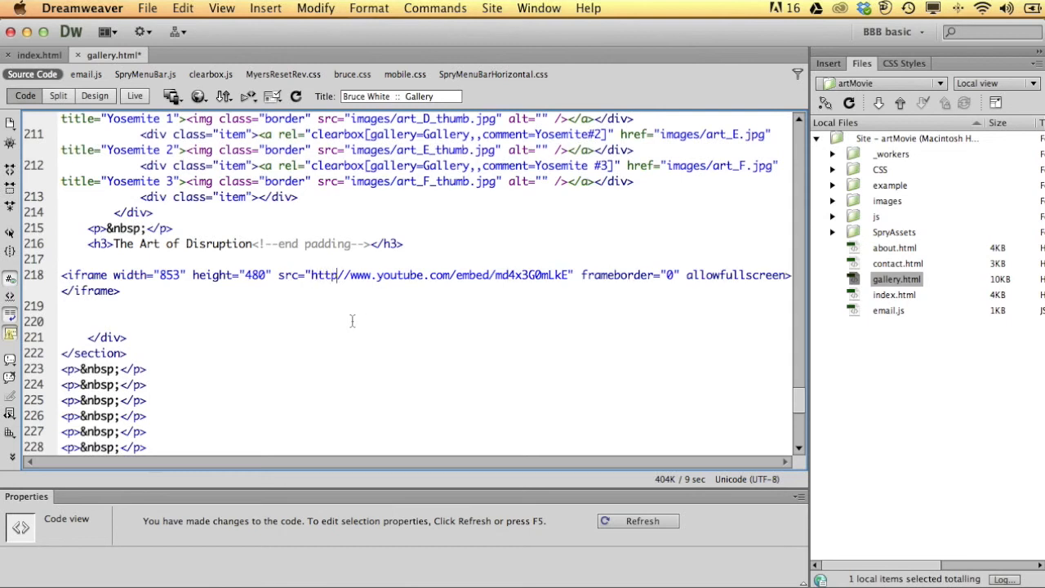
{"action": "type", "text": ":"}
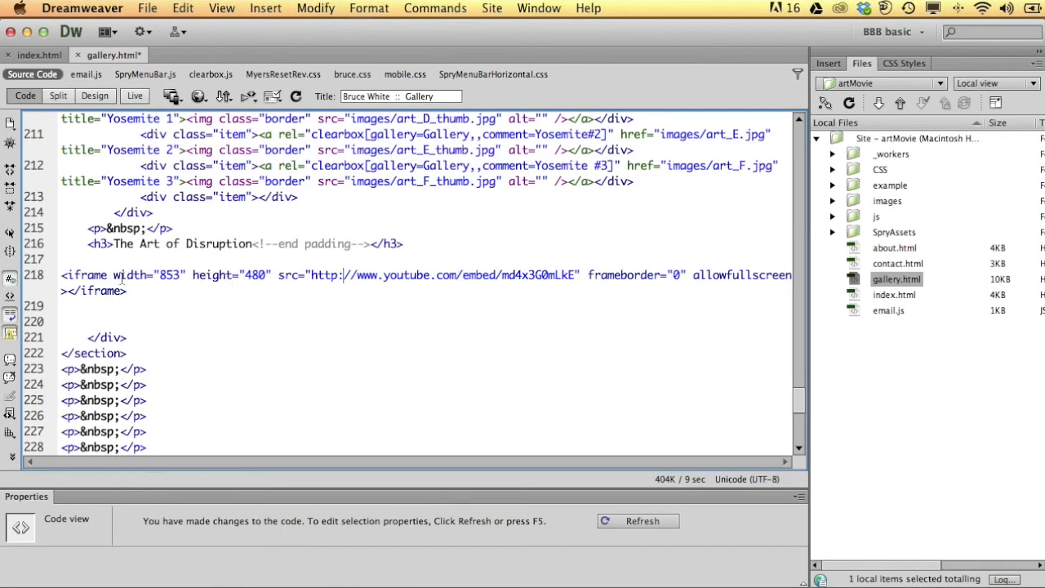
{"action": "left_click_drag", "start_coordinate": [179, 275], "coordinate": [160, 276]}
{"action": "type", "text": "100%"}
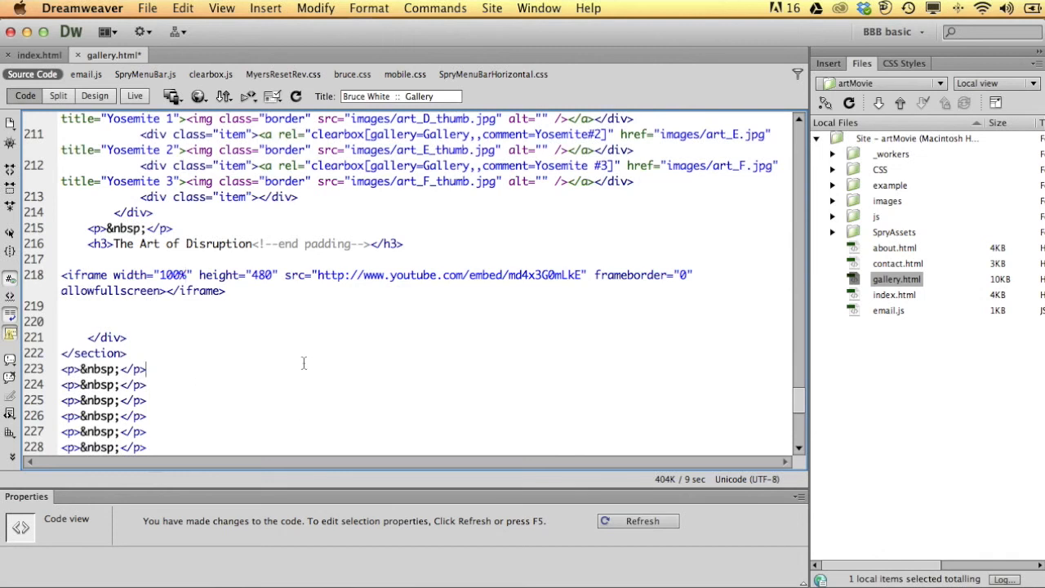
Check the embedded video area below the "The Art of Disruption" heading in Design view and Live view.
{"action": "left_click", "coordinate": [94, 96]}
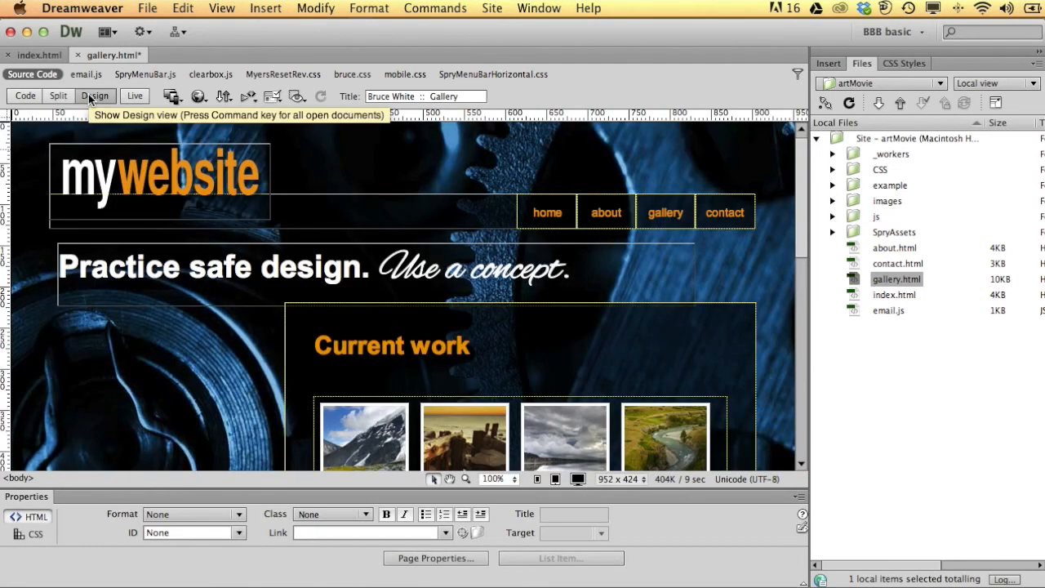
{"action": "scroll", "coordinate": [452, 379], "scroll_direction": "down", "scroll_amount": 10}
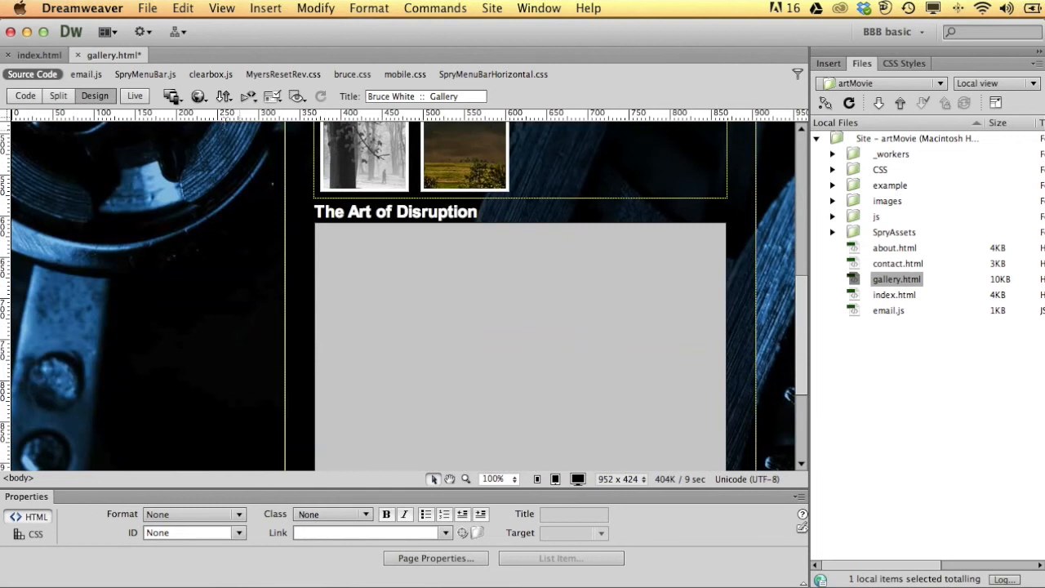
{"action": "left_click", "coordinate": [136, 96]}
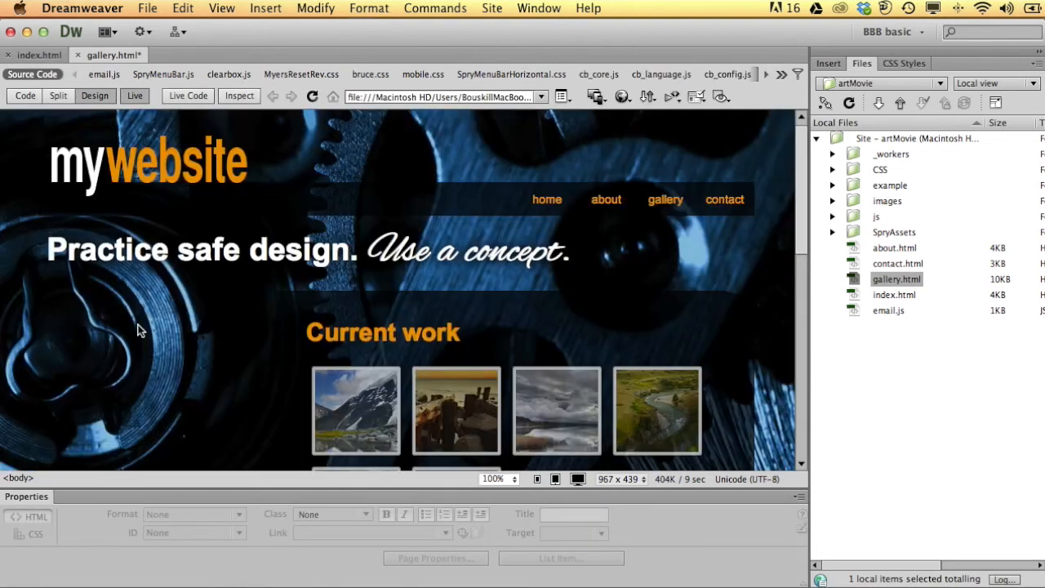
{"action": "scroll", "coordinate": [560, 360], "scroll_direction": "down", "scroll_amount": 10}
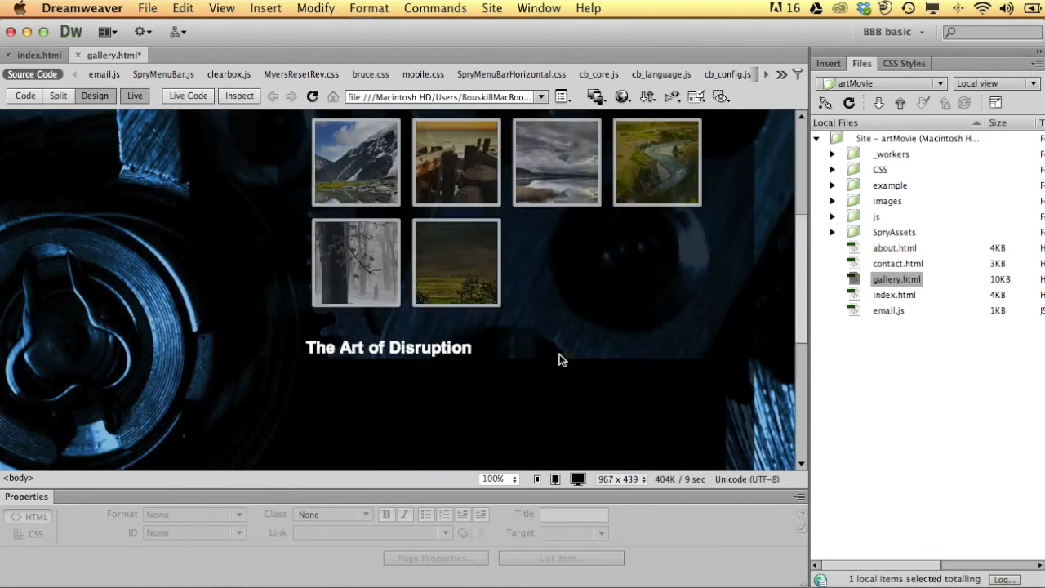
{"action": "left_click", "coordinate": [135, 96]}
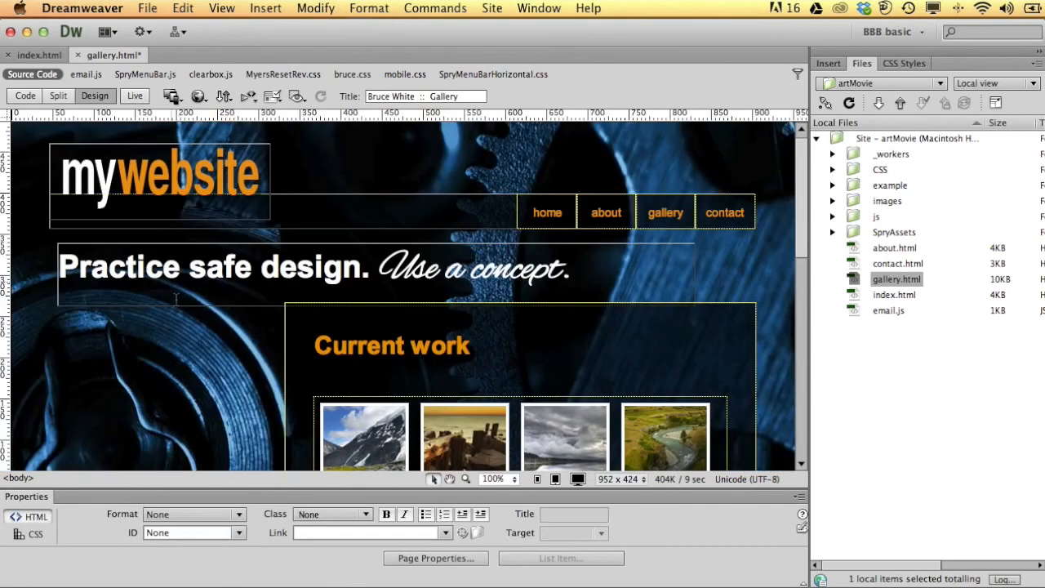
Save gallery.html and preview it in Chrome, widening the browser window to inspect the embedded trailer.
{"action": "key", "text": "super+s"}
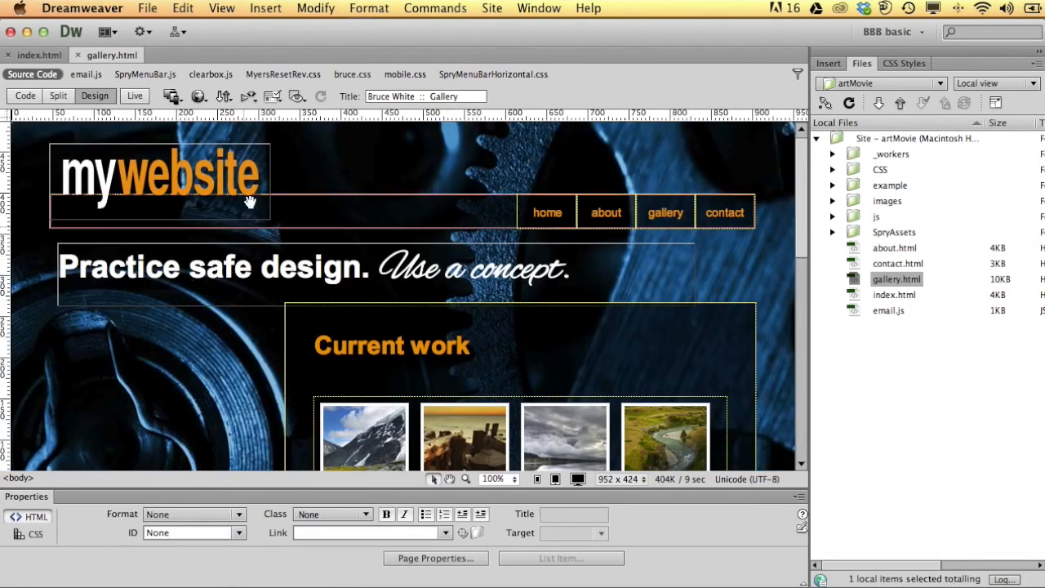
{"action": "left_click", "coordinate": [199, 98]}
{"action": "left_click", "coordinate": [239, 132]}
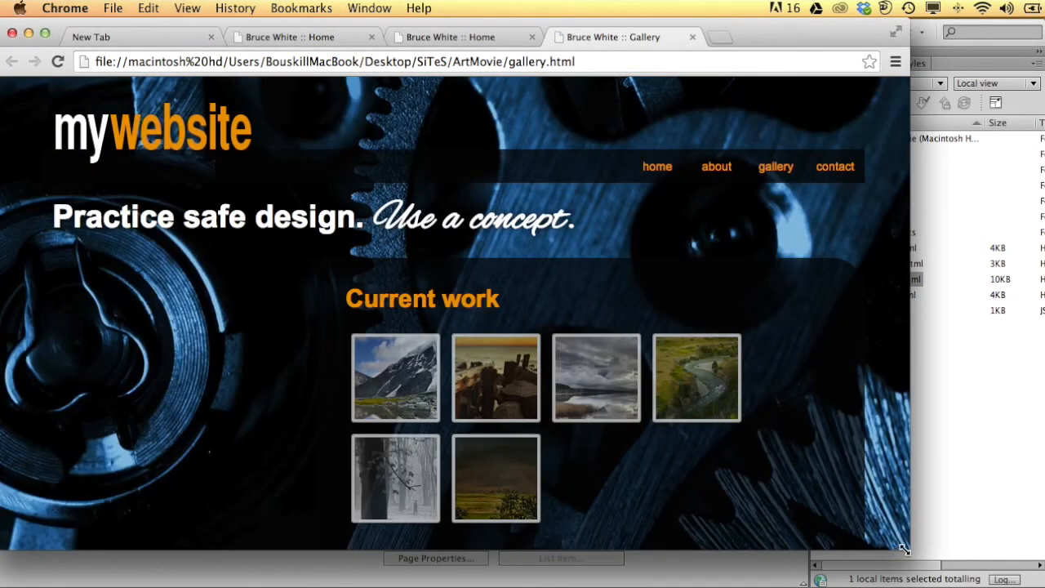
{"action": "left_click_drag", "start_coordinate": [908, 549], "coordinate": [981, 554]}
{"action": "scroll", "coordinate": [880, 472], "scroll_direction": "down", "scroll_amount": 5}
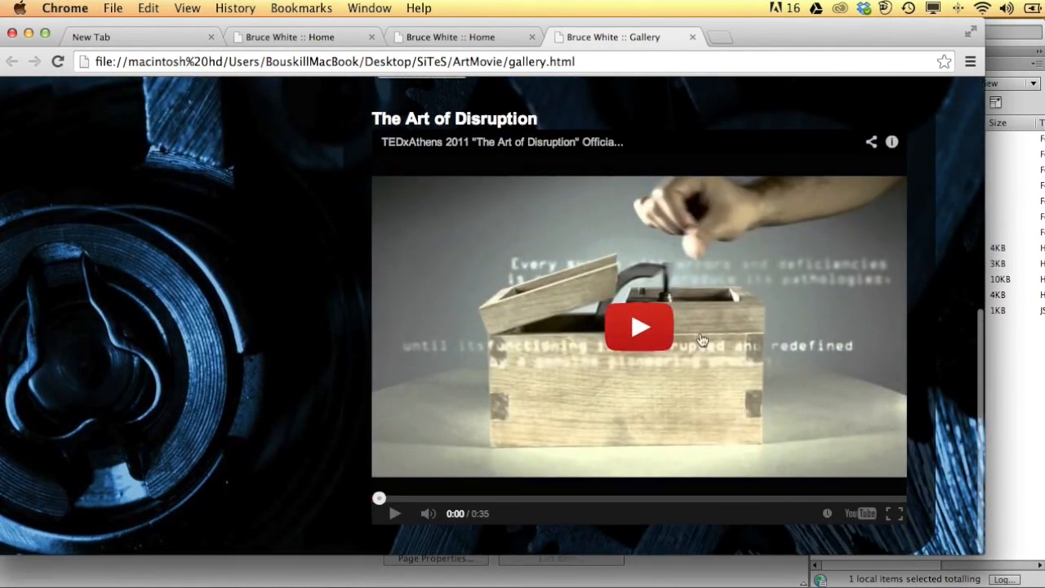
Play the embedded trailer, test its full-screen mode, and pause it back on the gallery page.
{"action": "left_click", "coordinate": [640, 327]}
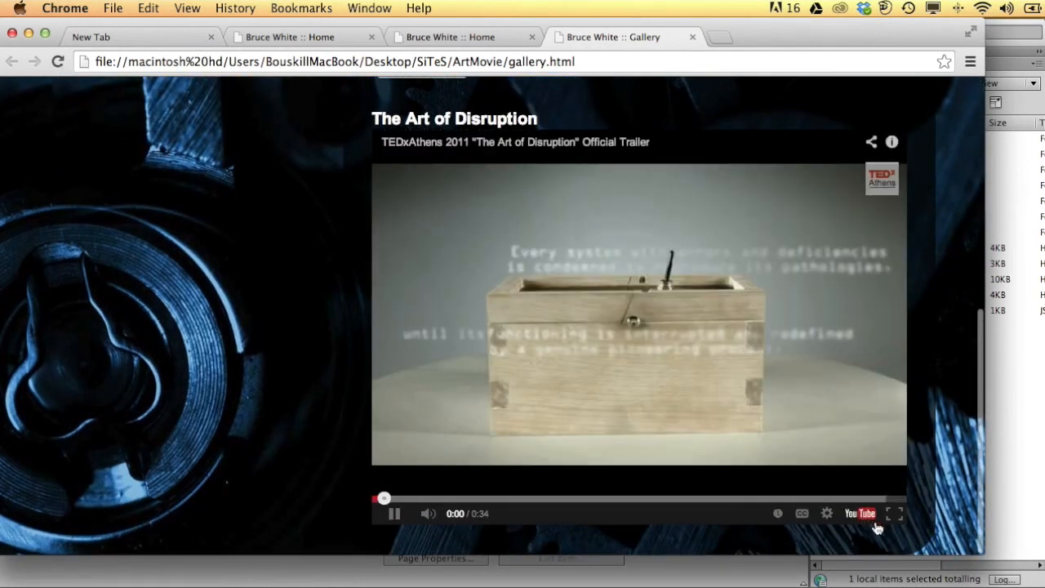
{"action": "left_click", "coordinate": [894, 513]}
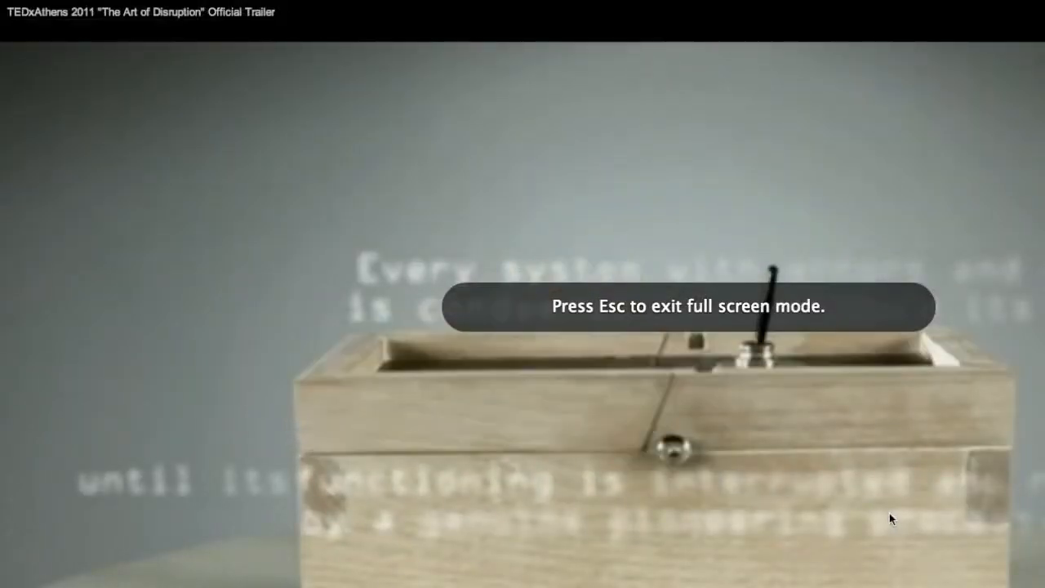
{"action": "key", "text": "Escape"}
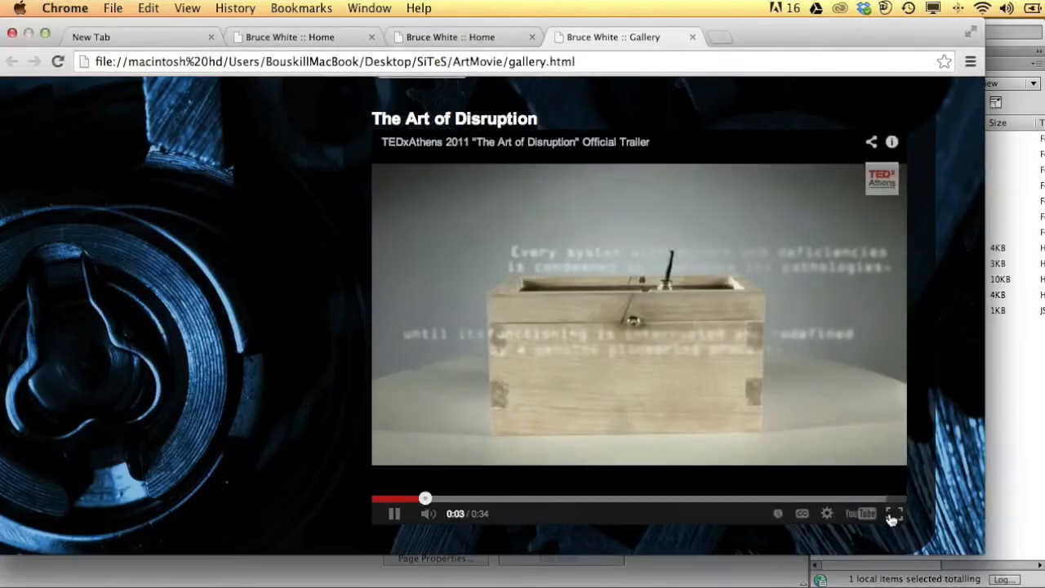
{"action": "left_click", "coordinate": [396, 515]}
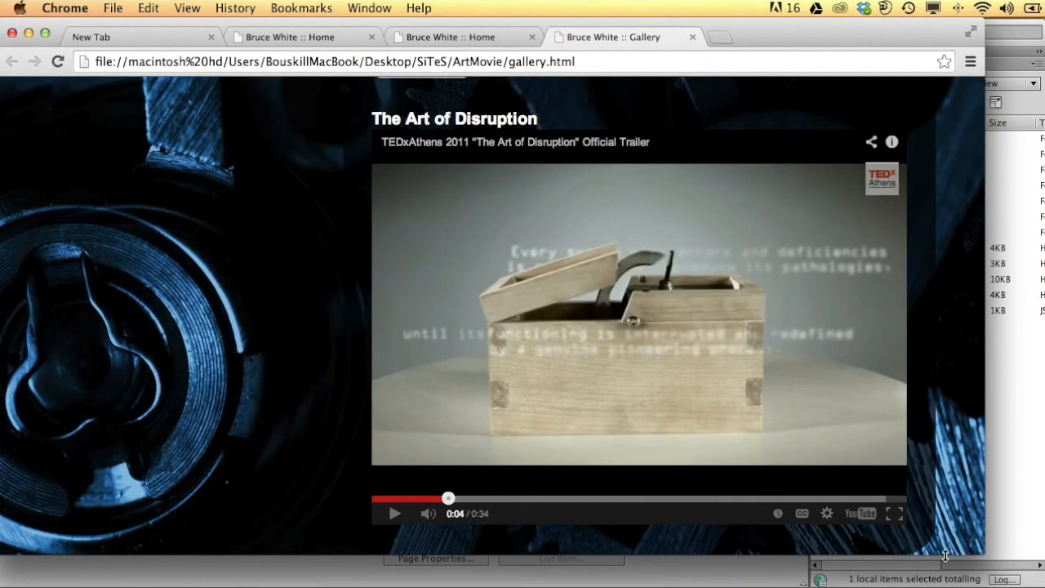
Make the browser window slightly narrower and taller and review the gallery page's layout.
{"action": "left_click_drag", "start_coordinate": [983, 554], "coordinate": [961, 583]}
{"action": "scroll", "coordinate": [661, 357], "scroll_direction": "up", "scroll_amount": 5}
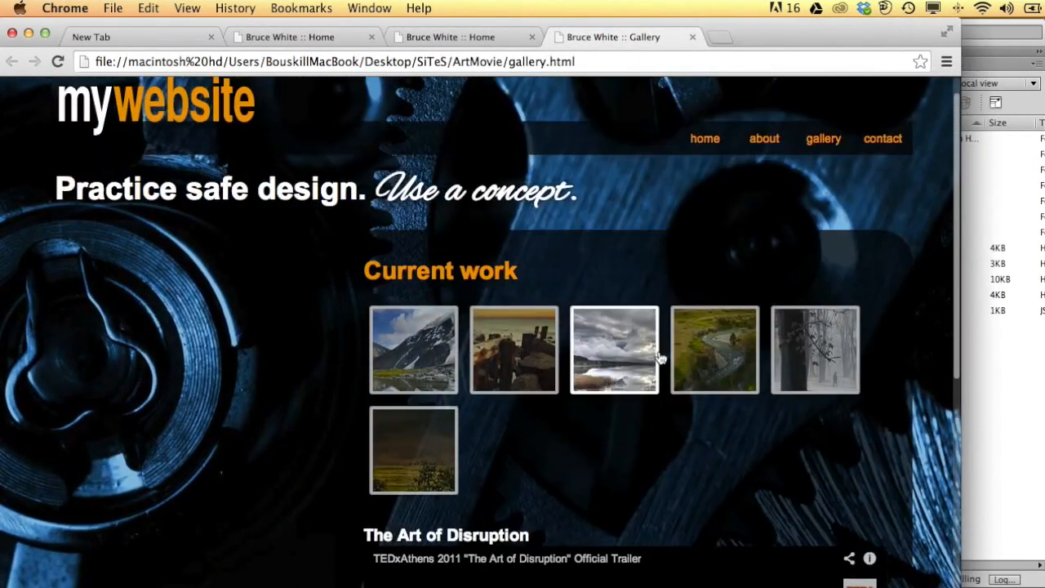